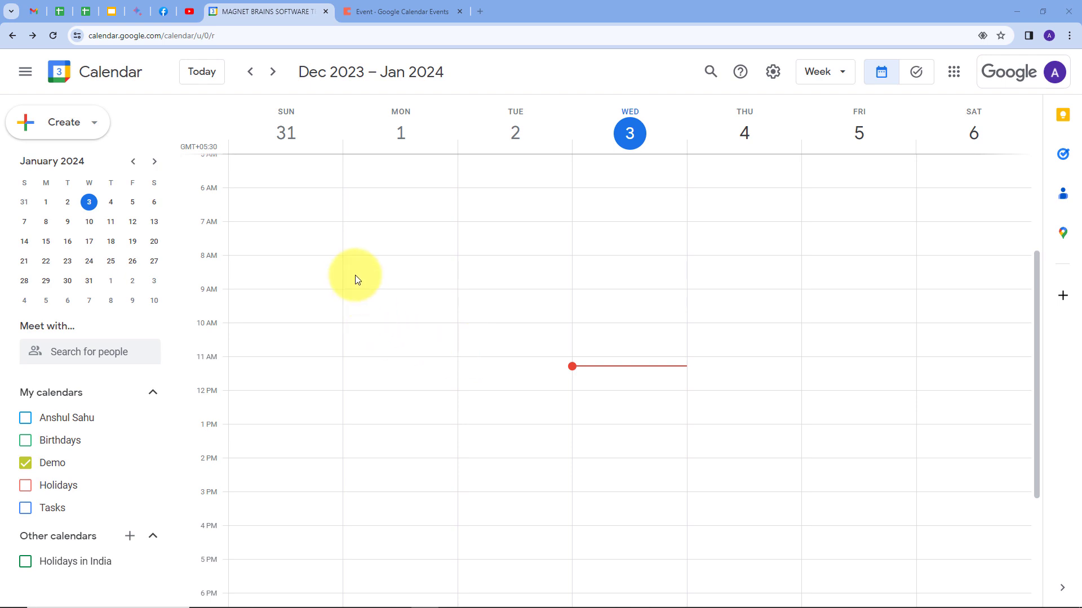
Step: Compare the Google Calendar week view with the Google Calendar Events table in Coda
left_click(397, 13)
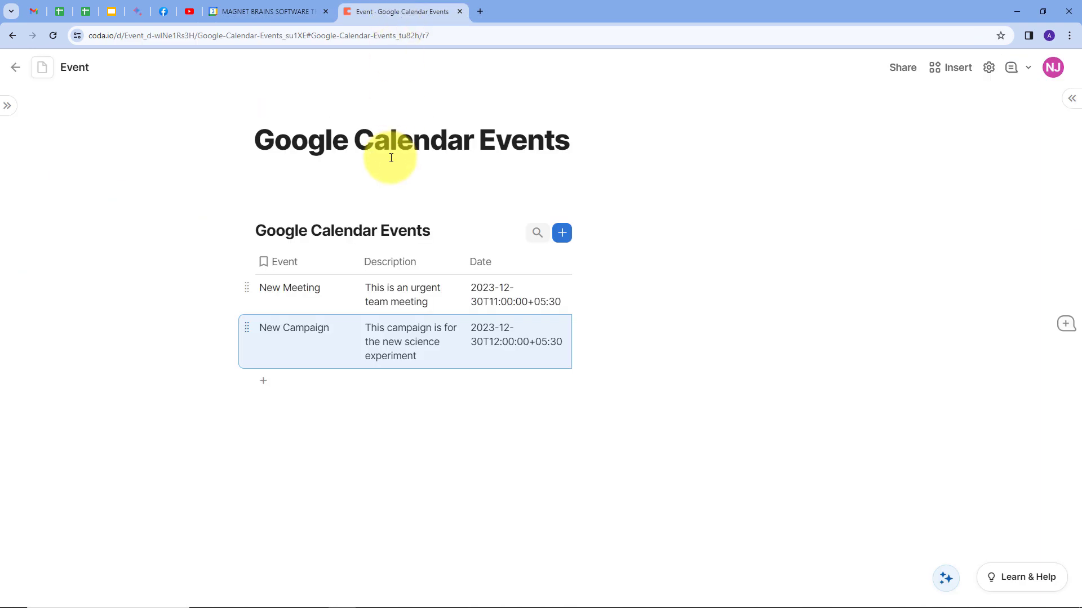
left_click(290, 12)
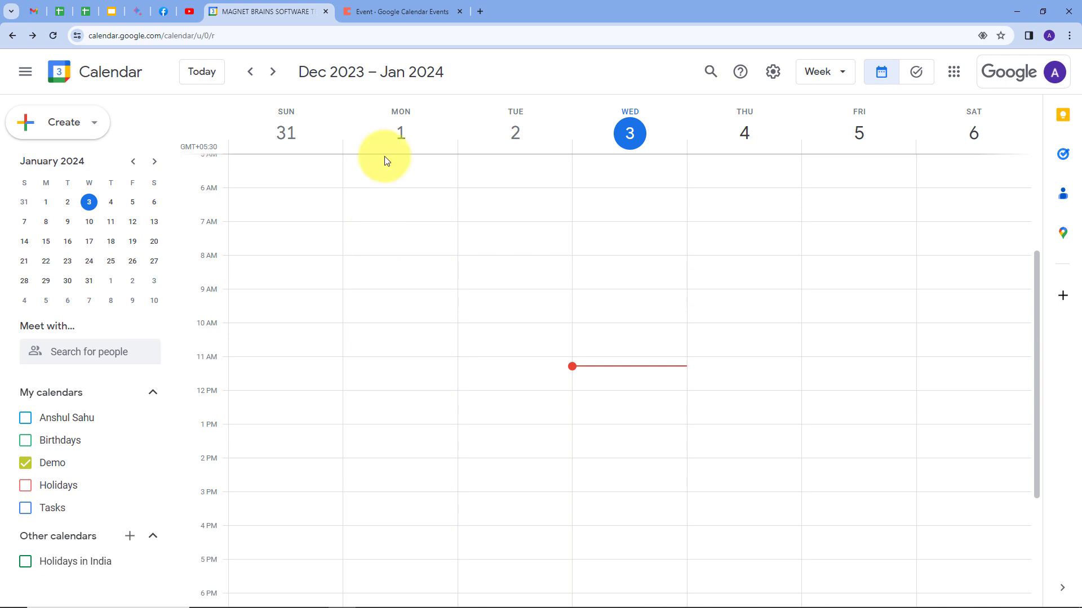
left_click(400, 13)
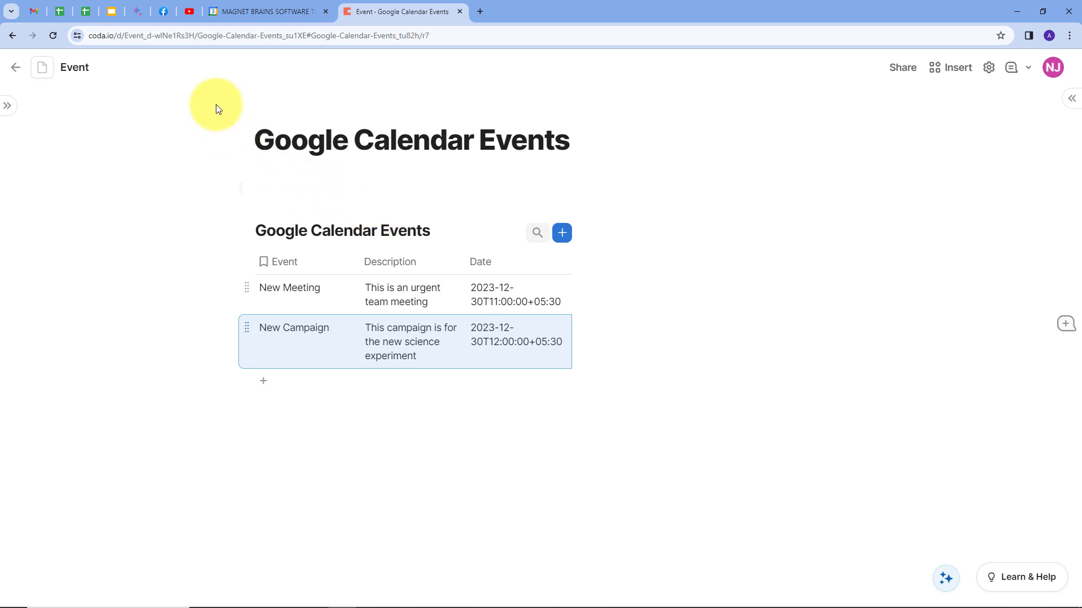
left_click(259, 10)
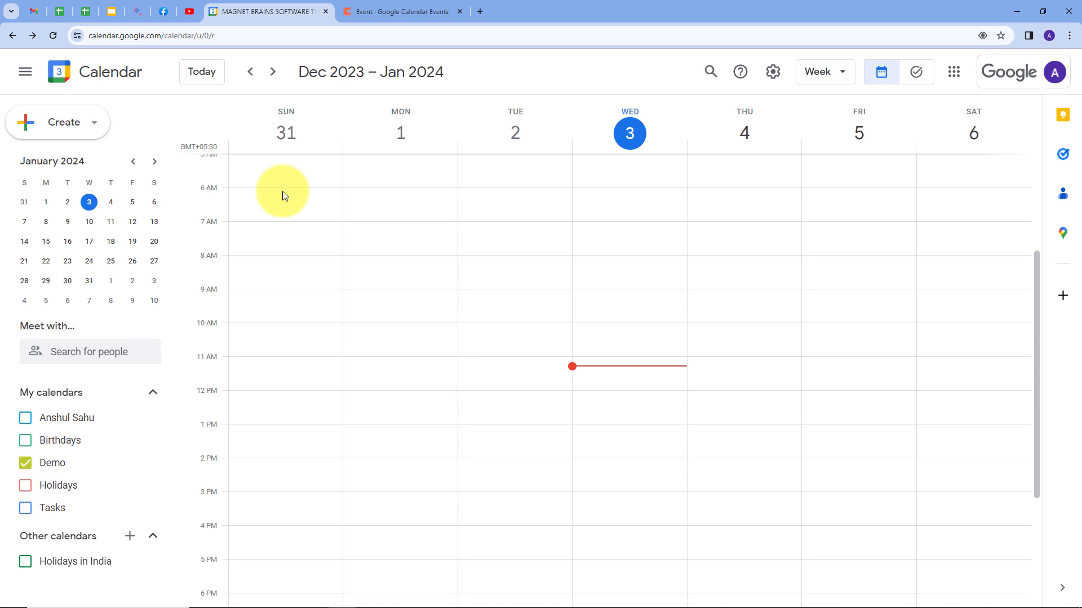
left_click(381, 14)
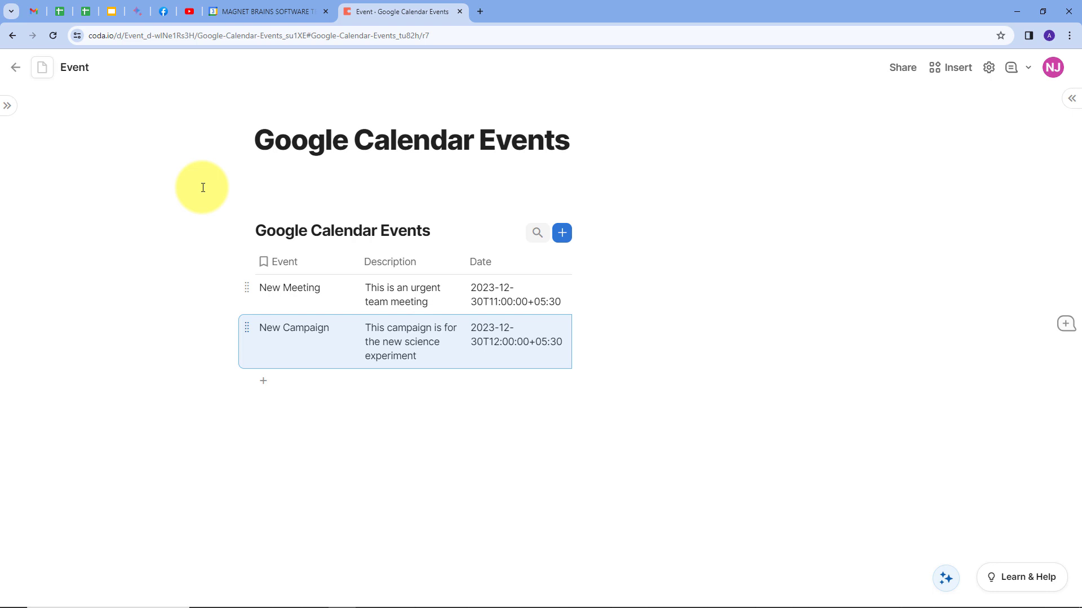
left_click(252, 6)
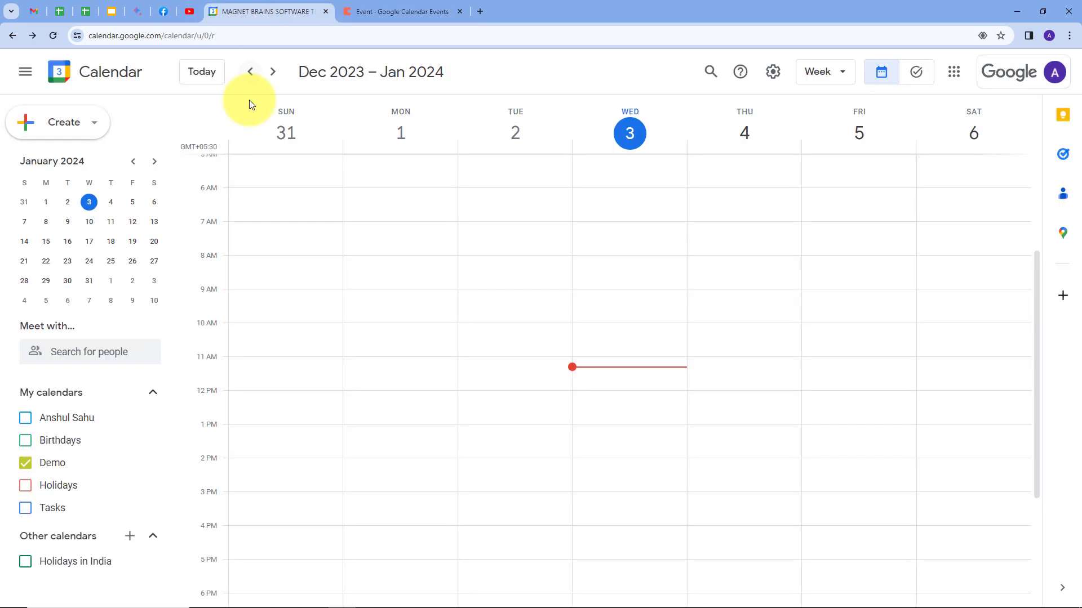
left_click(380, 5)
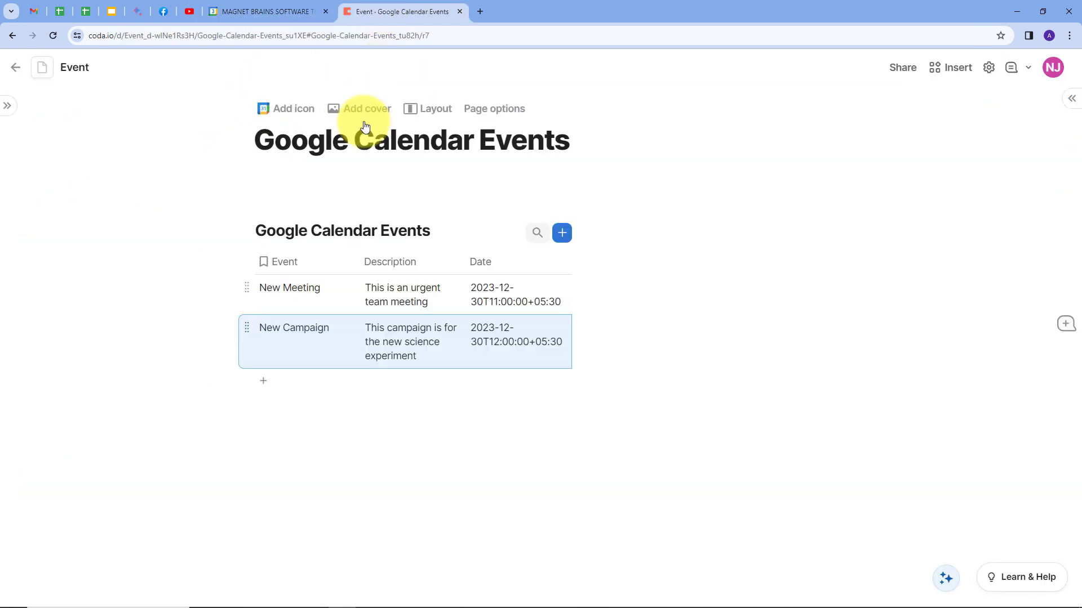
Step: Go to the Pabbly website in a new browser tab, sign in and open Pabbly Connect
left_click(480, 11)
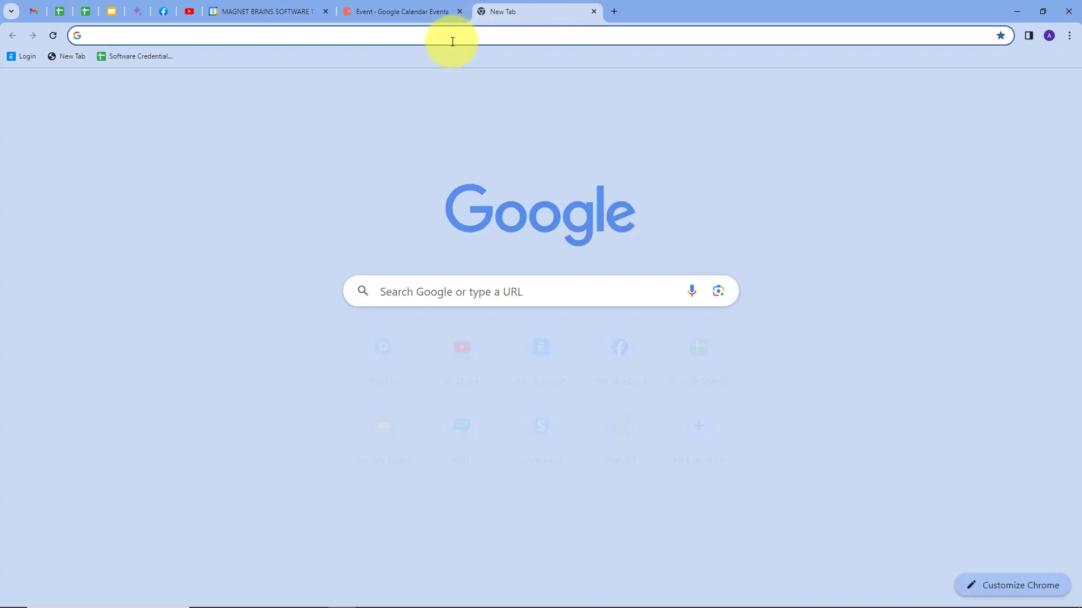
type("pabbly")
key("Return")
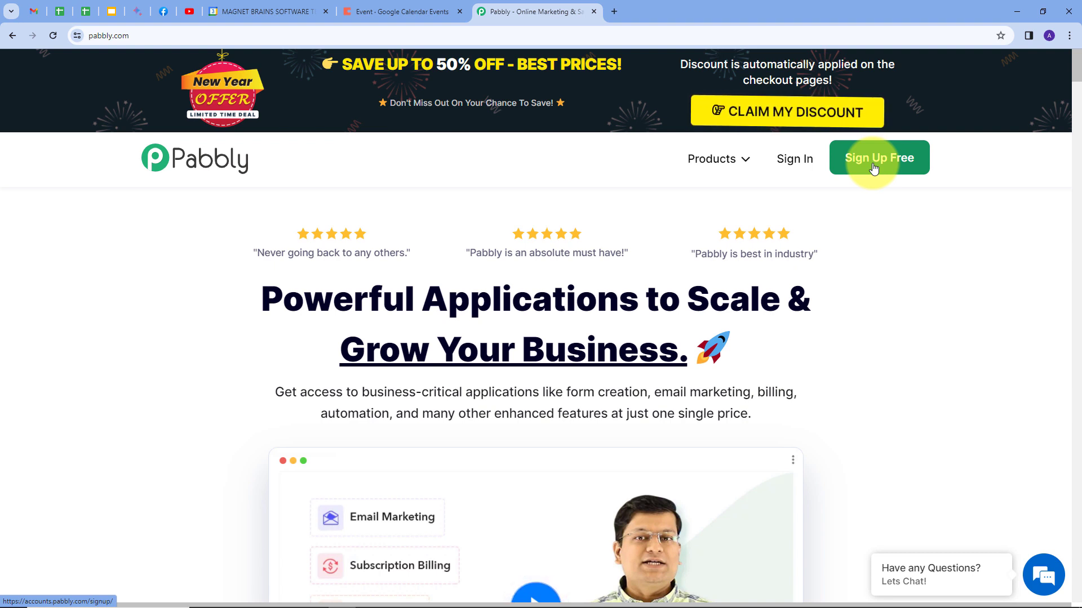
left_click(794, 159)
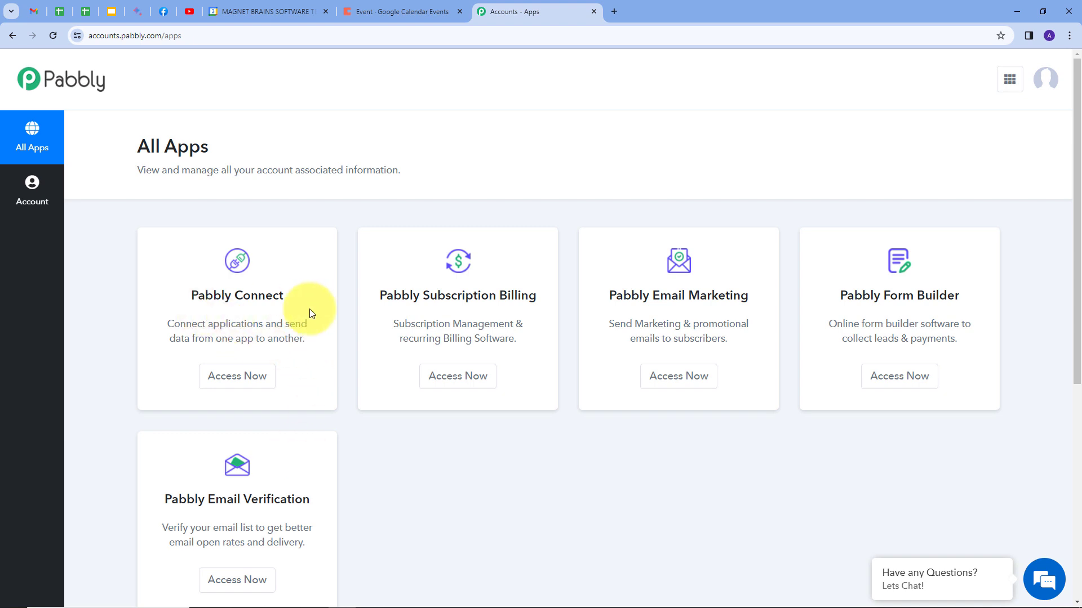
left_click(224, 377)
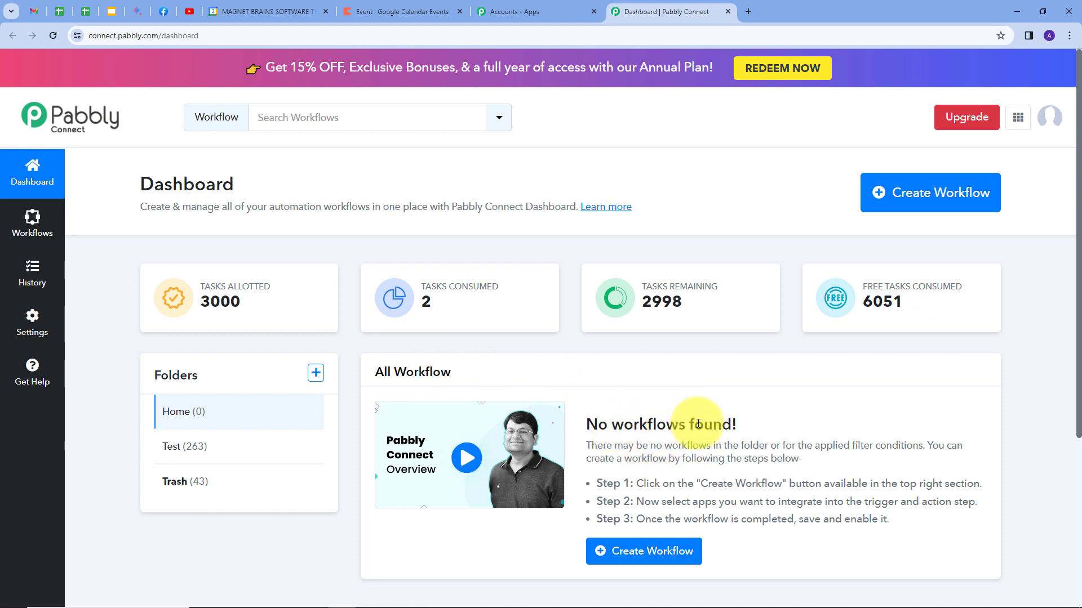
Step: Create a workflow in the Home folder titled "Automatically Add Google Calendar Events as new Rows to Cod…"
mouse_move(161, 376)
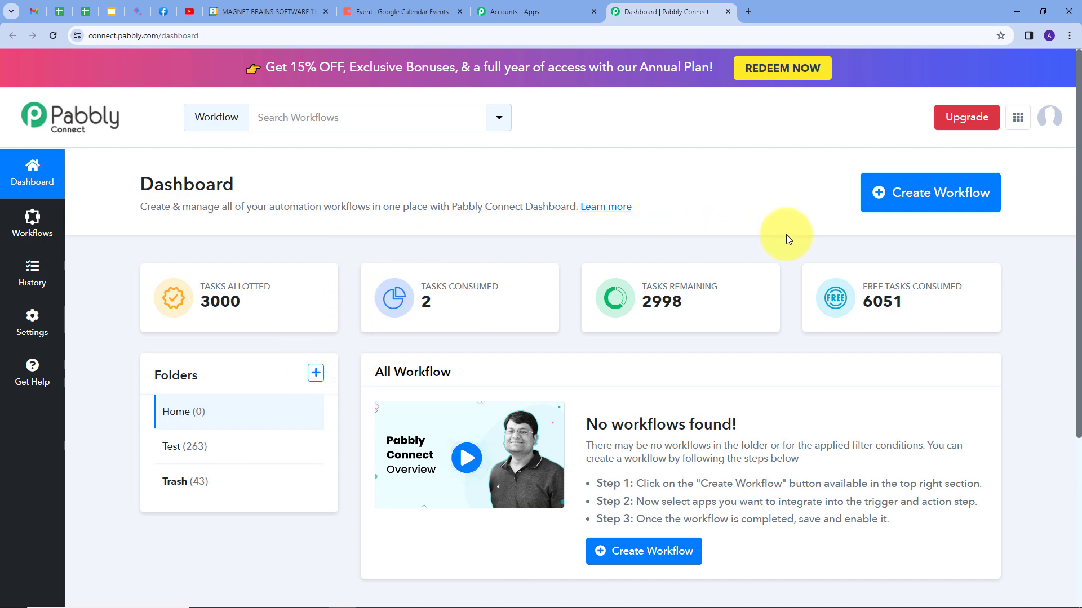
left_click(922, 198)
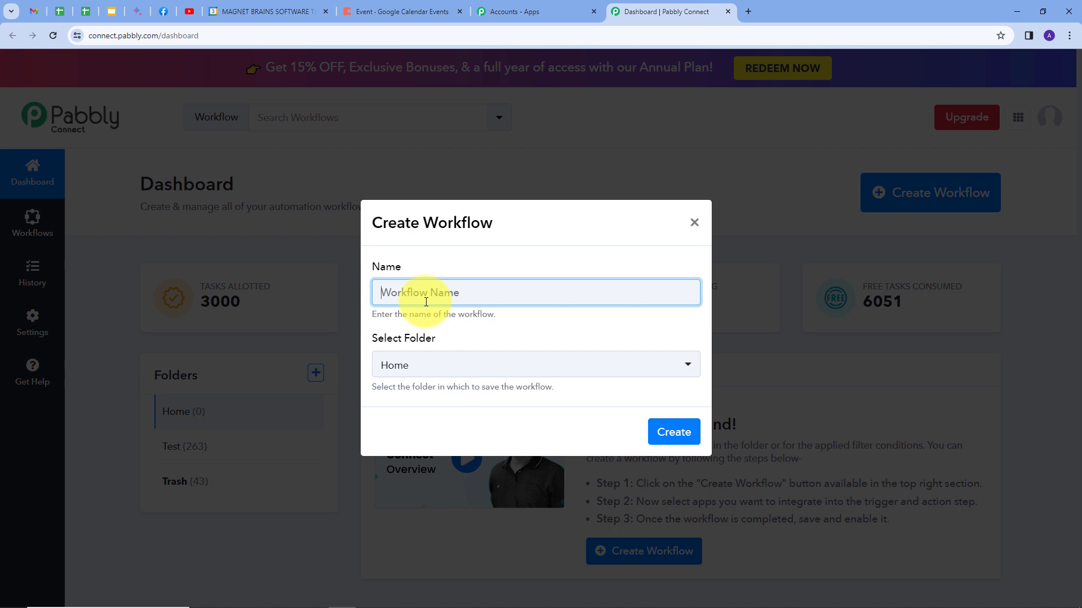
key("ctrl+v")
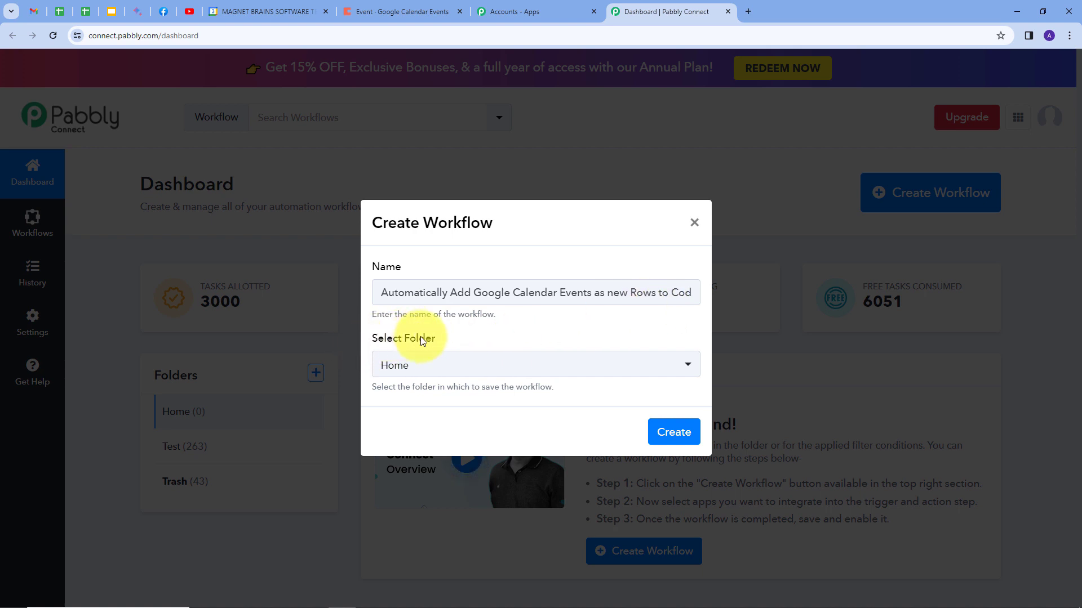
left_click(580, 363)
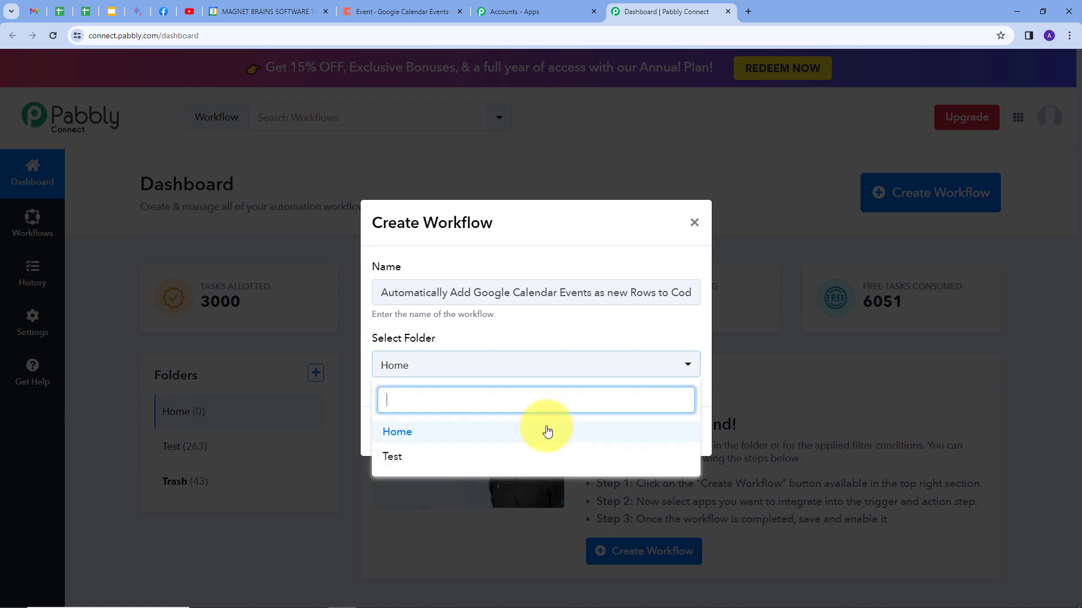
left_click(393, 435)
left_click(674, 432)
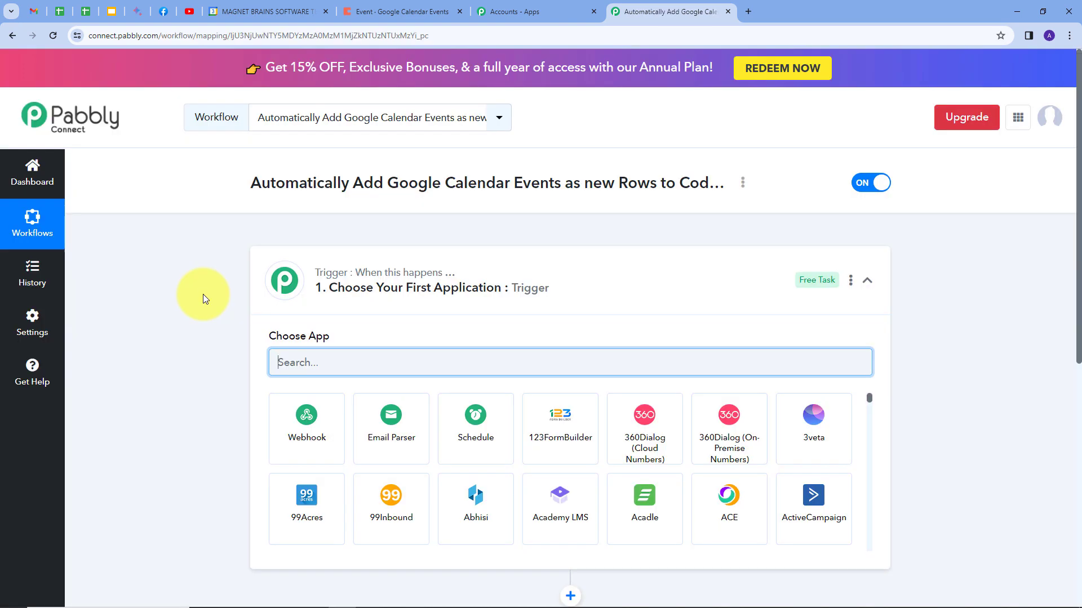
Step: Set the workflow's trigger application to Google Calendar with New Event as the trigger event
scroll(203, 295, "down", 3)
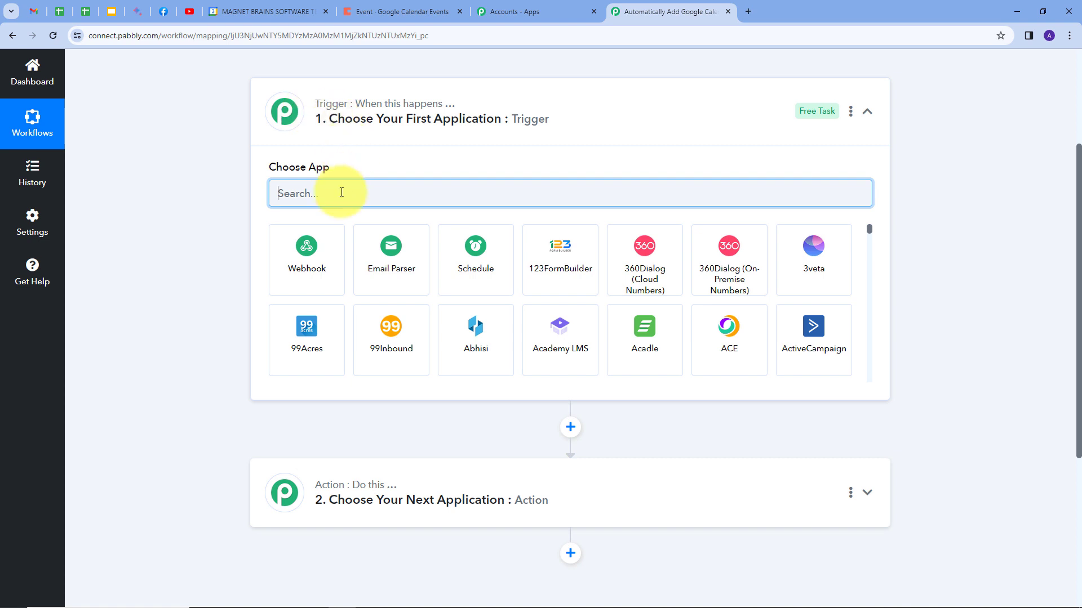
type("goggle")
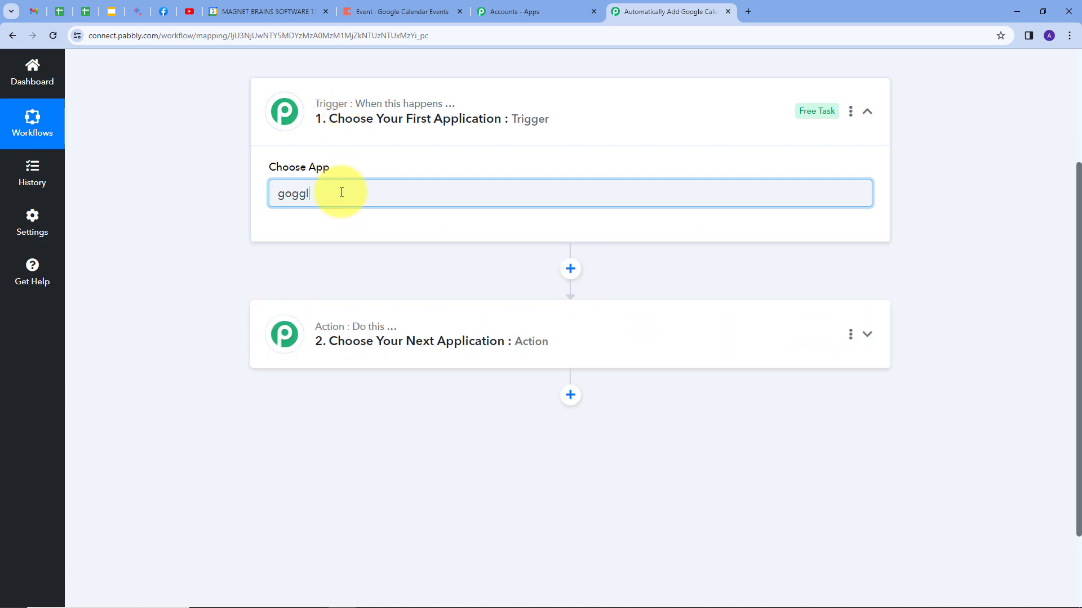
key("BackSpace")
key("BackSpace")
key("BackSpace")
key("BackSpace")
type("ogle")
left_click(561, 254)
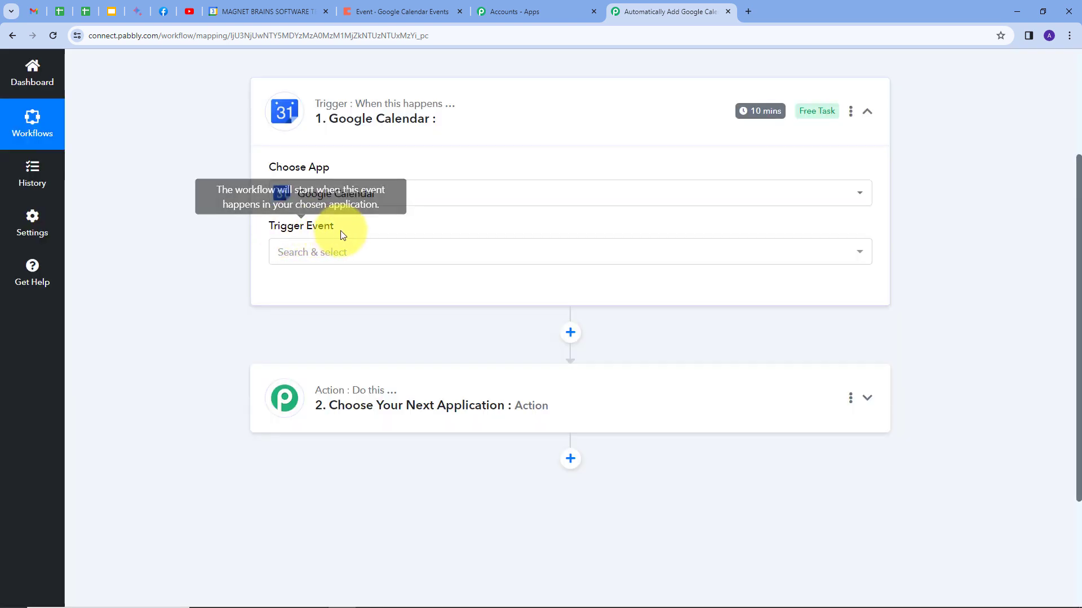
left_click(531, 254)
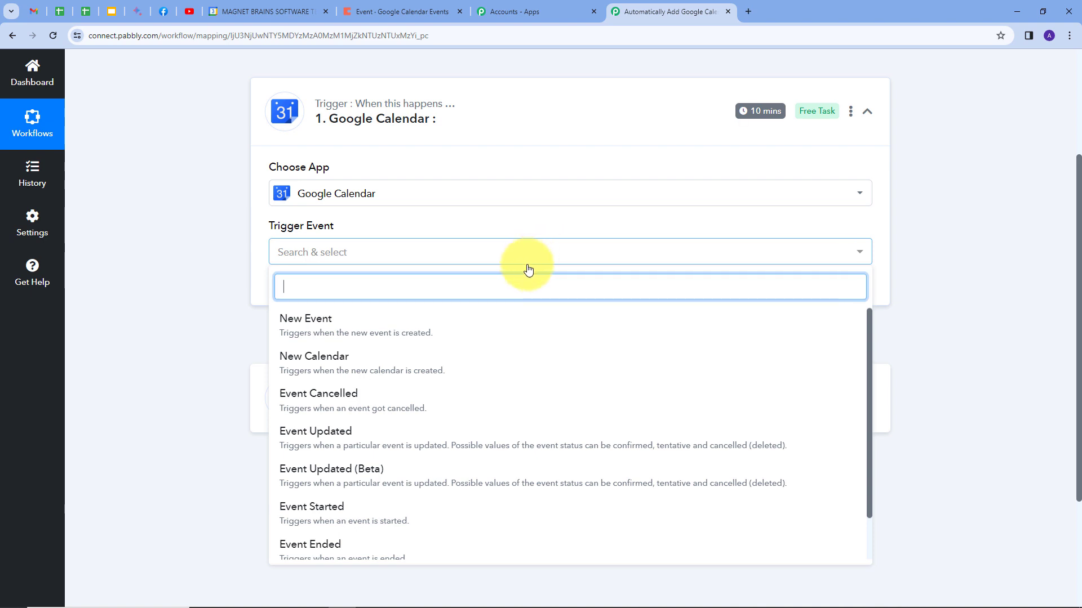
left_click(319, 329)
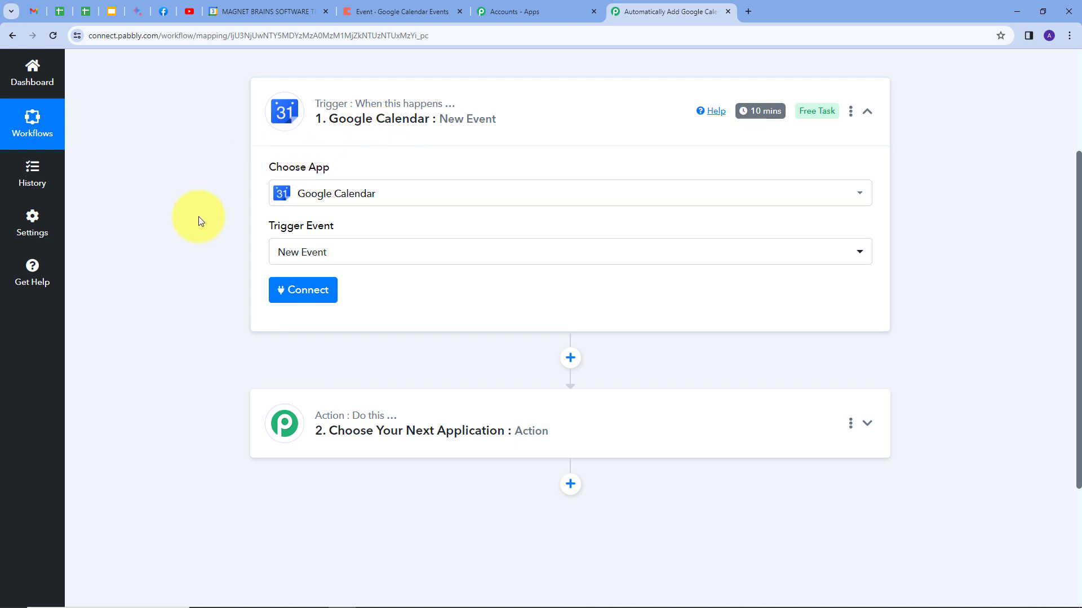
Step: Connect the trigger to Google Calendar by adding a new connection and authorizing it with the Google account
left_click(307, 291)
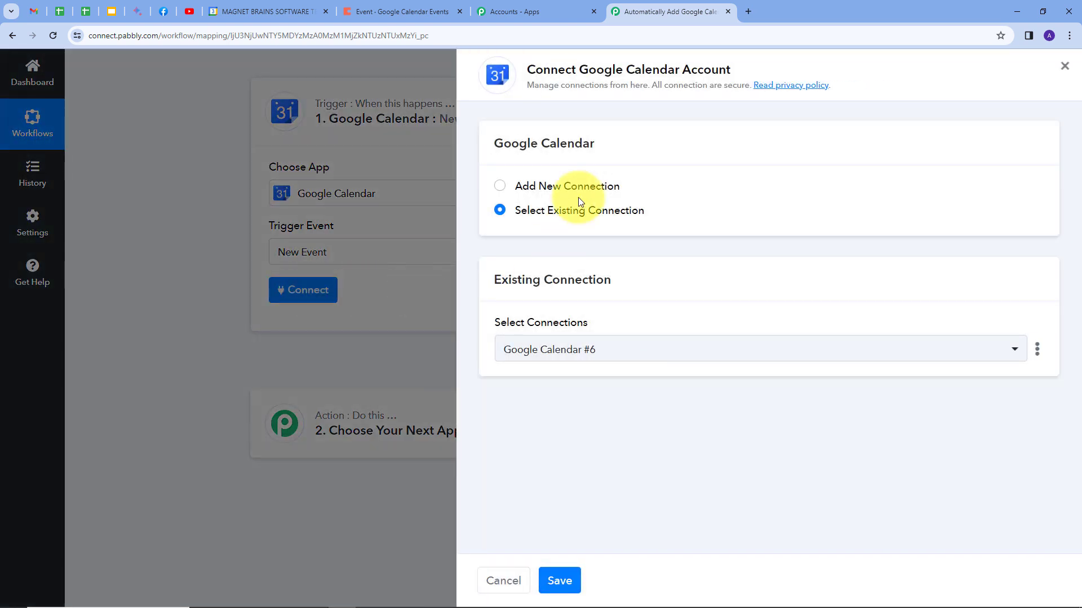
left_click(551, 191)
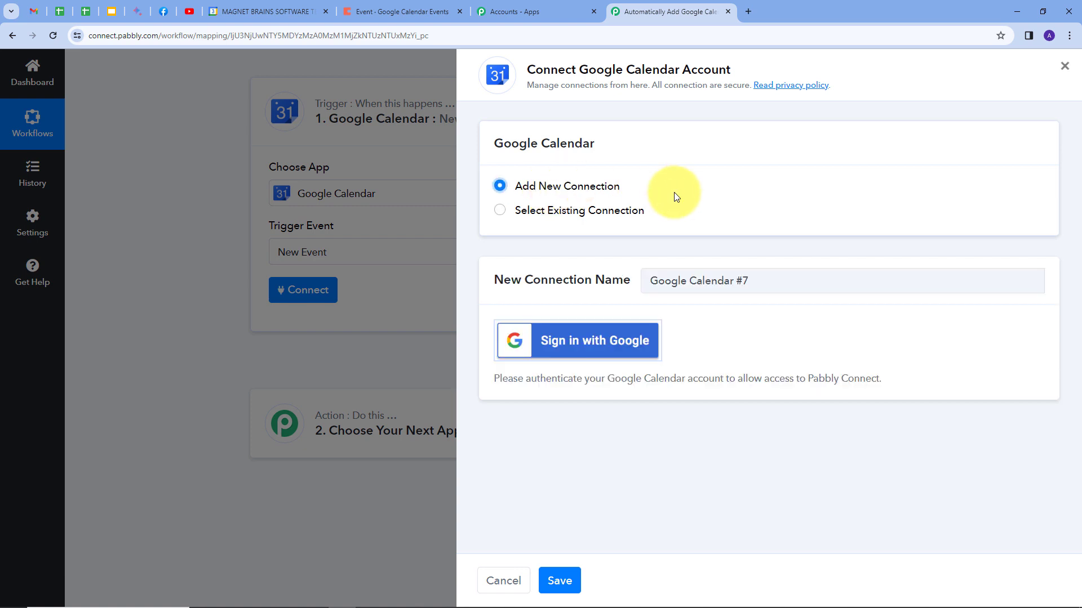
left_click(575, 338)
left_click(296, 272)
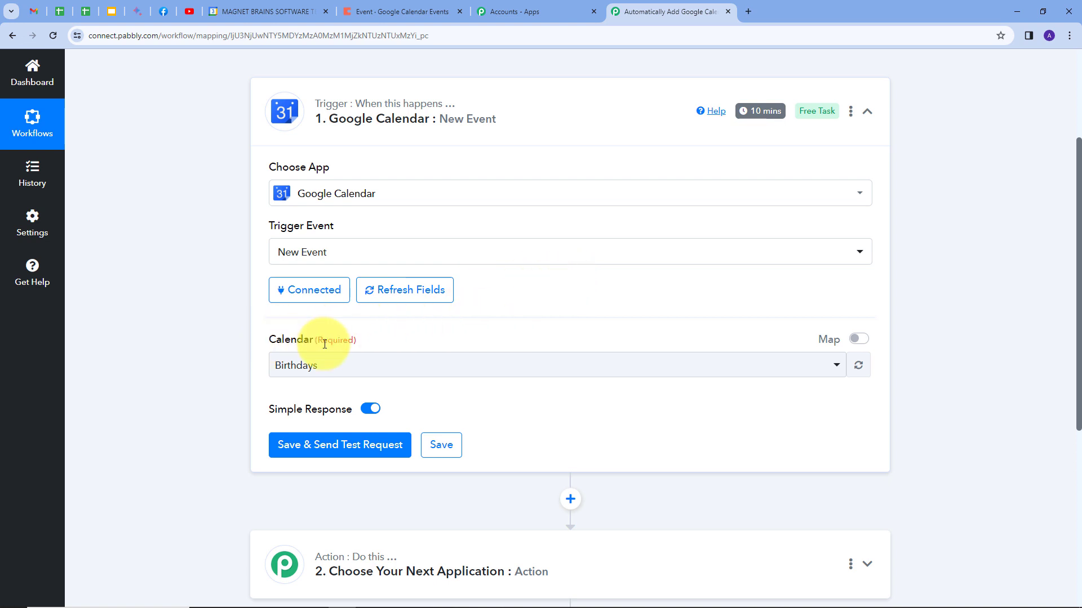
Step: Check the calendar list in Google Calendar and set the trigger's calendar to Demo in Pabbly Connect
left_click(248, 9)
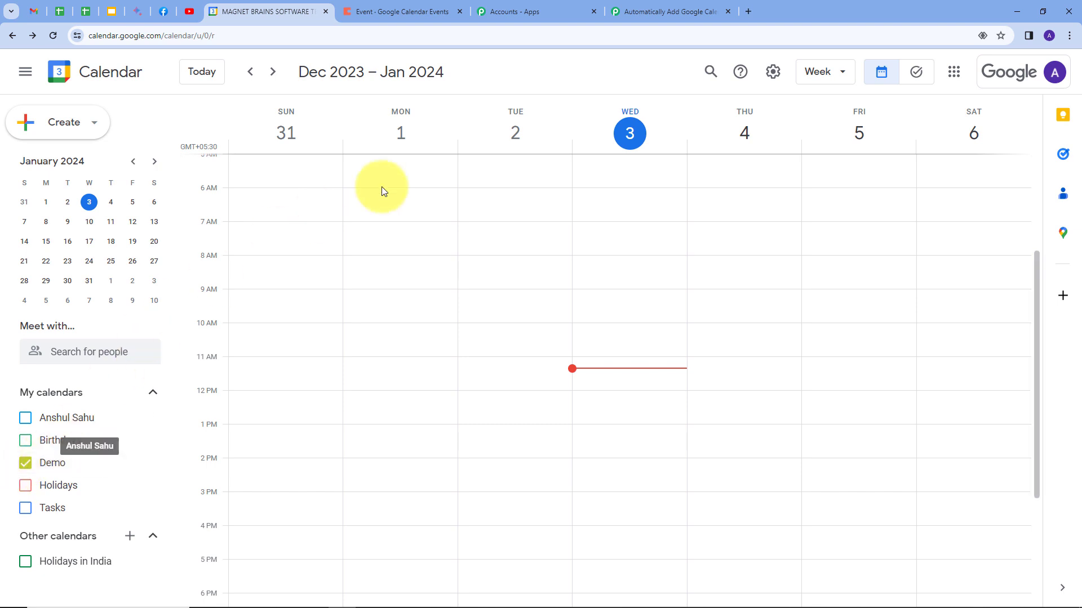
left_click(648, 12)
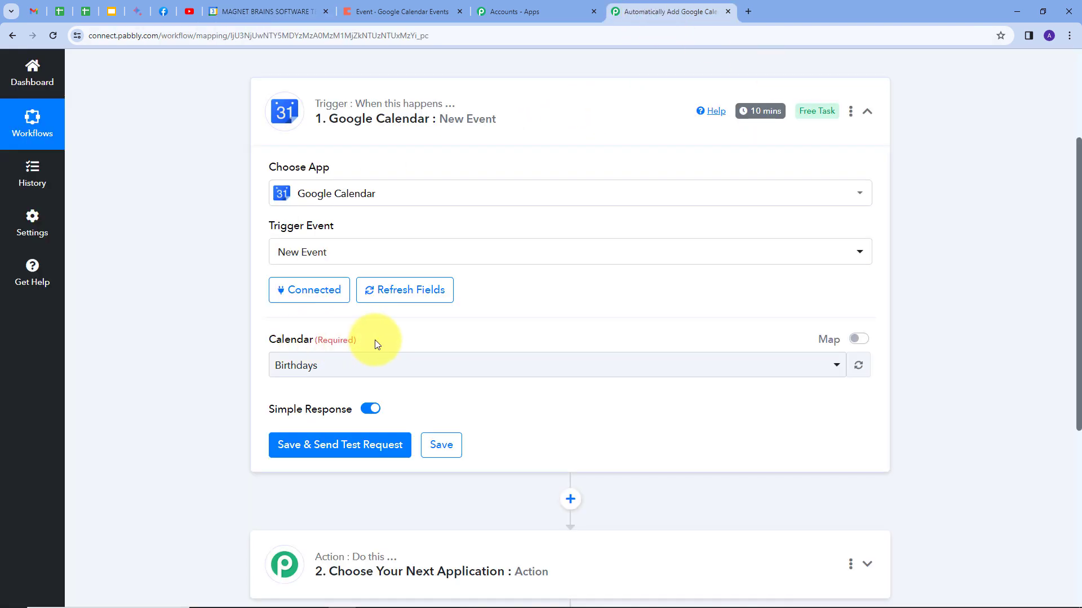
left_click(673, 373)
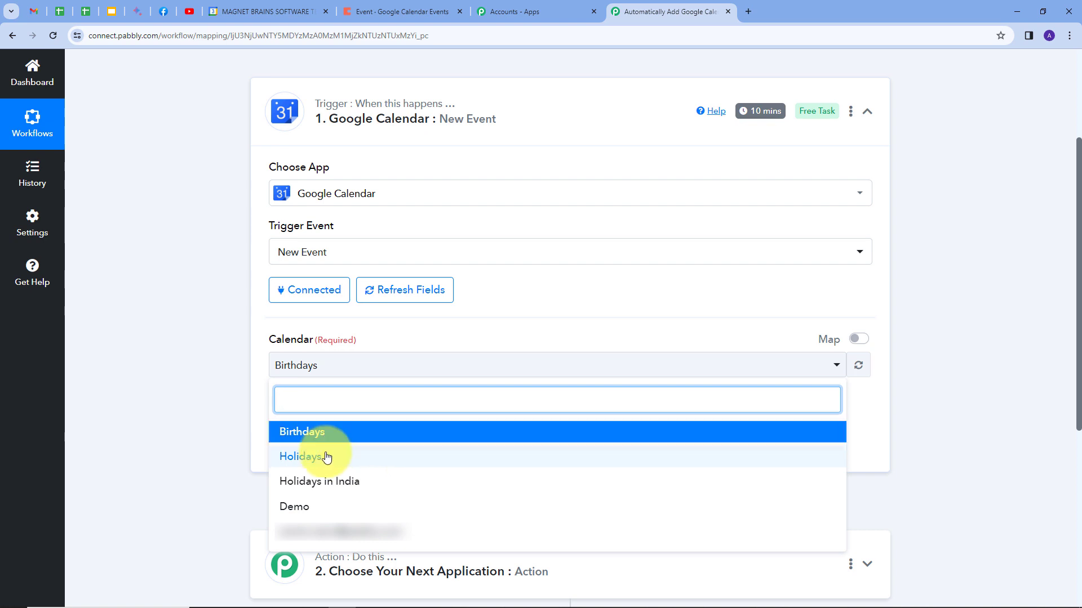
left_click(294, 508)
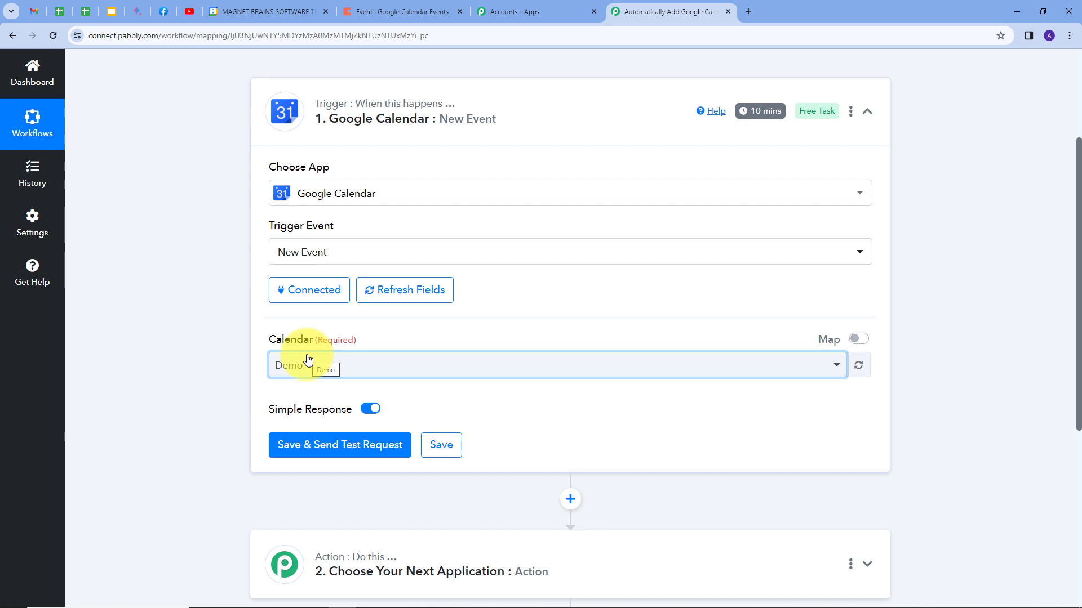
Step: Save a Google Calendar event titled "New Webinar" with the description "This webinar is to discuss about the topic :subatomic particles"
left_click(272, 12)
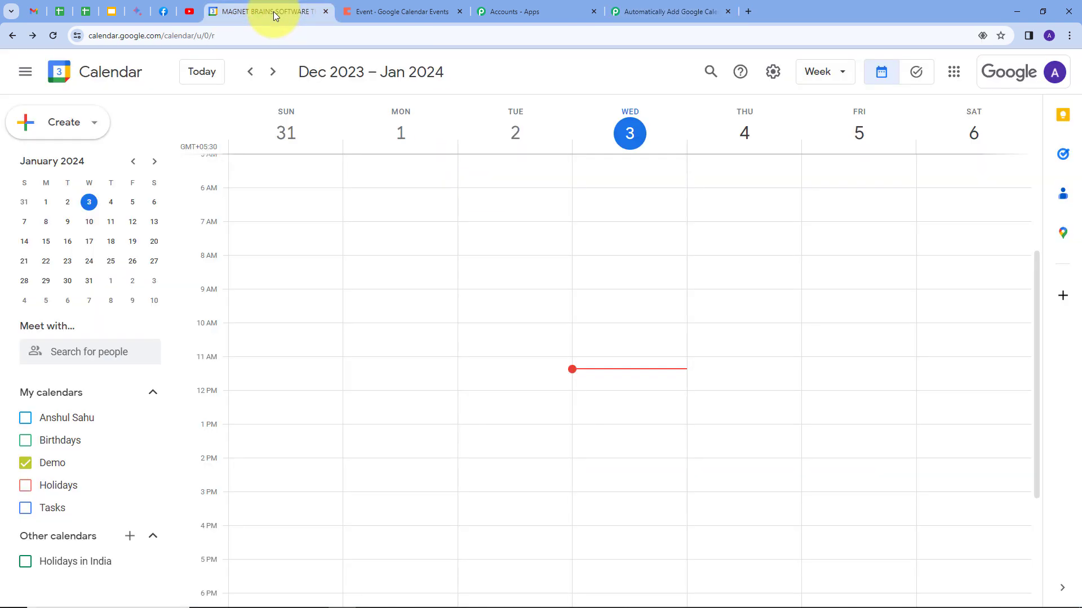
left_click(38, 128)
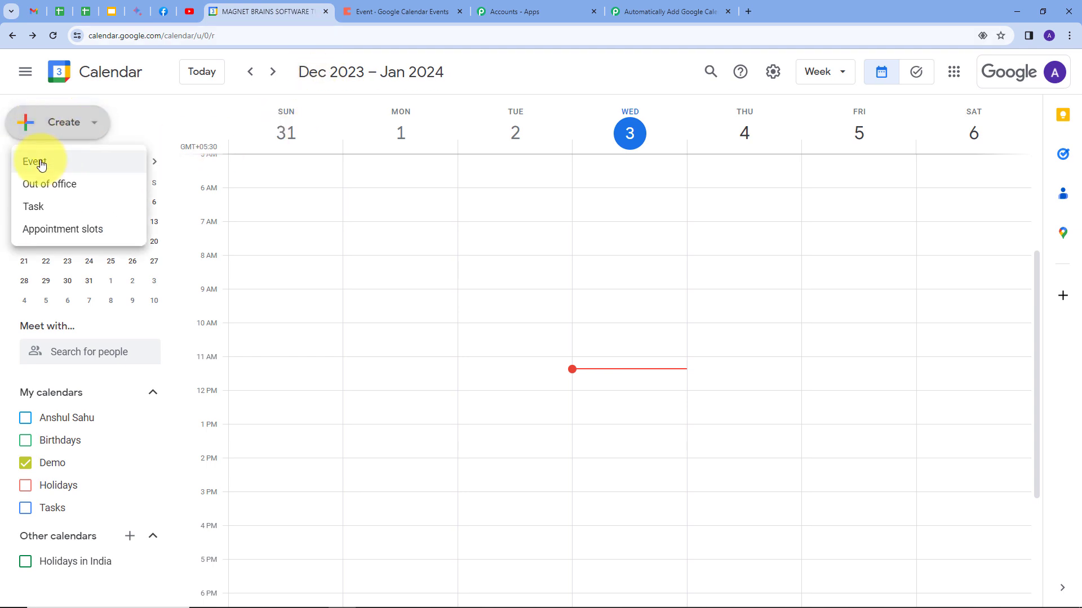
left_click(35, 162)
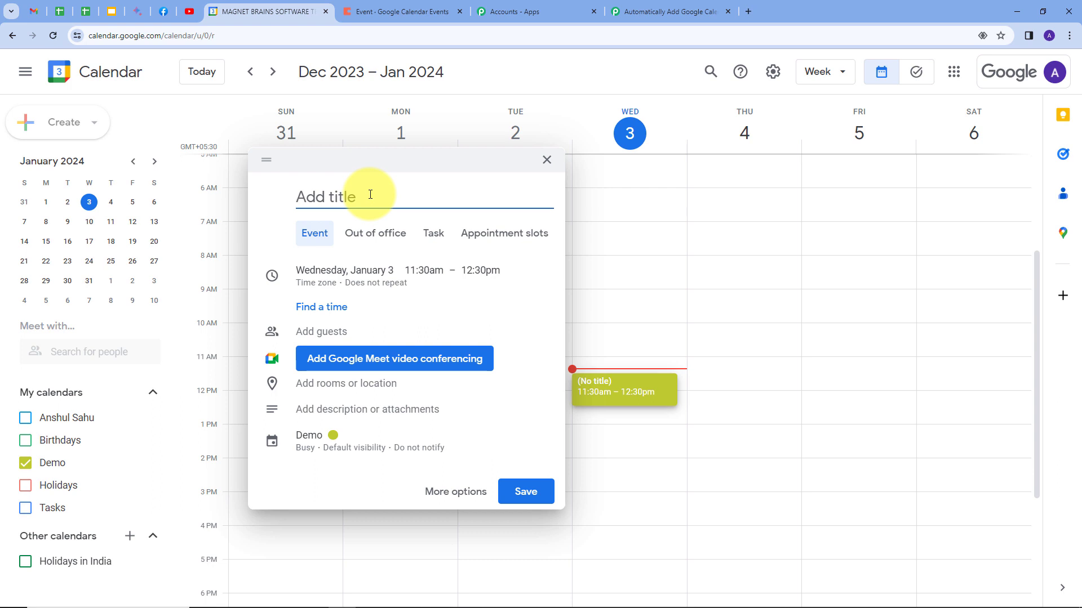
type("New Webinar")
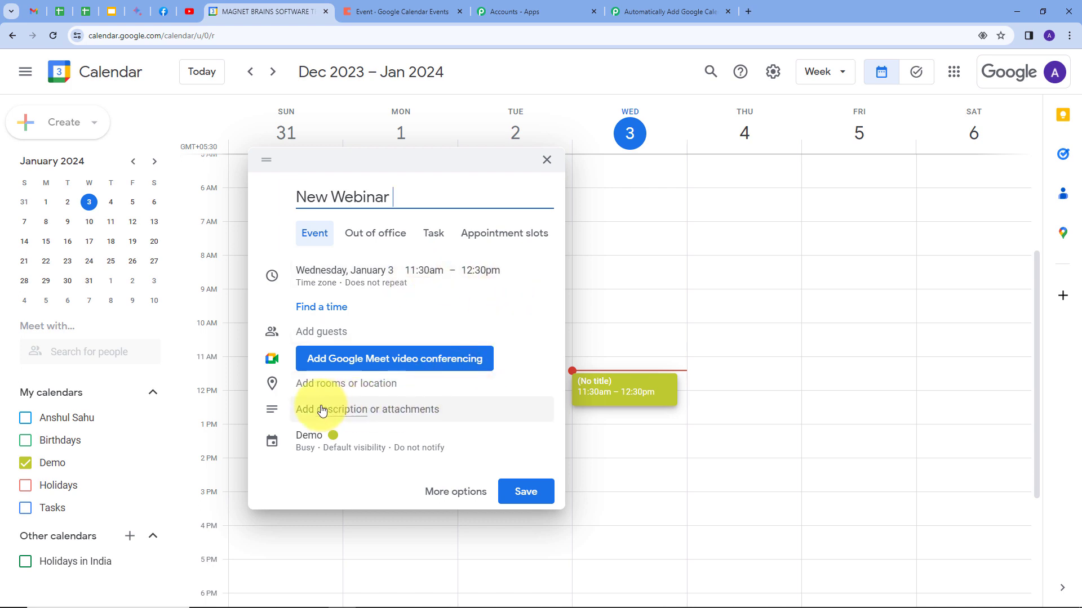
left_click(415, 417)
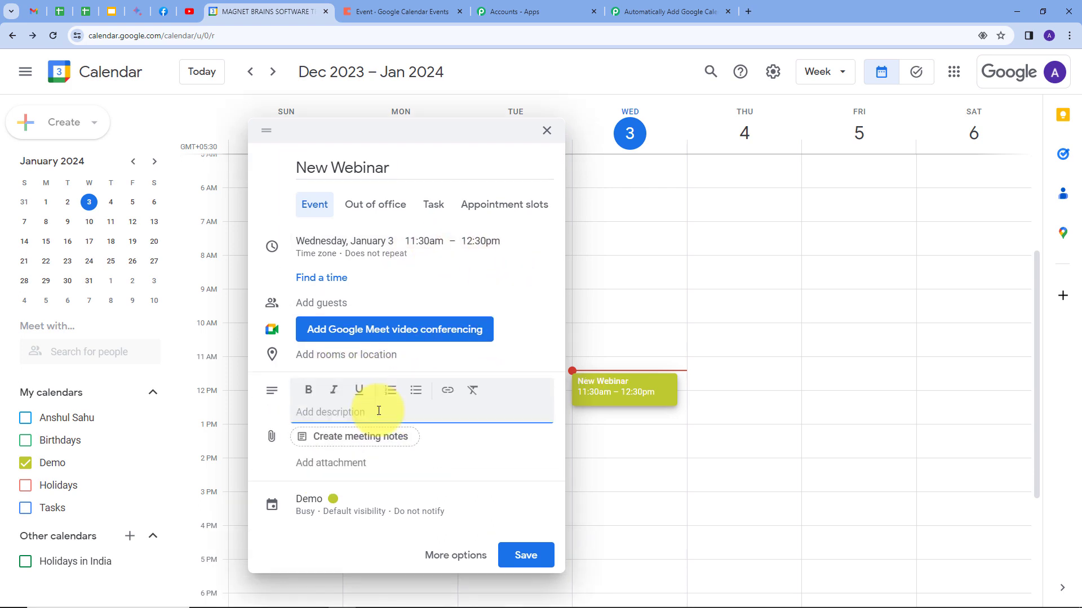
type("This webinar is to discuss about the topic :subatomic particles")
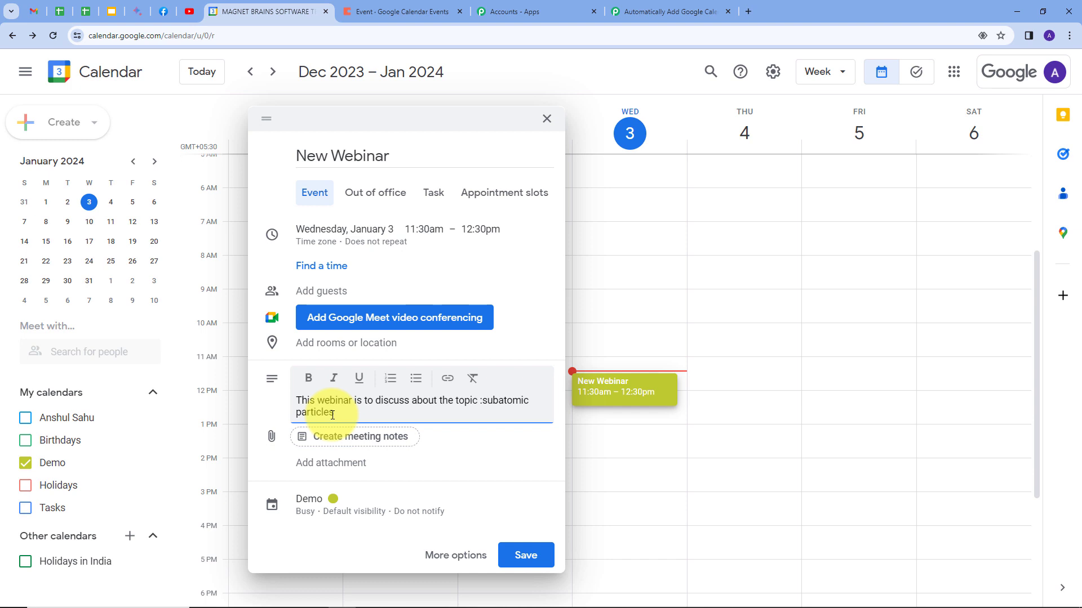
left_click(527, 556)
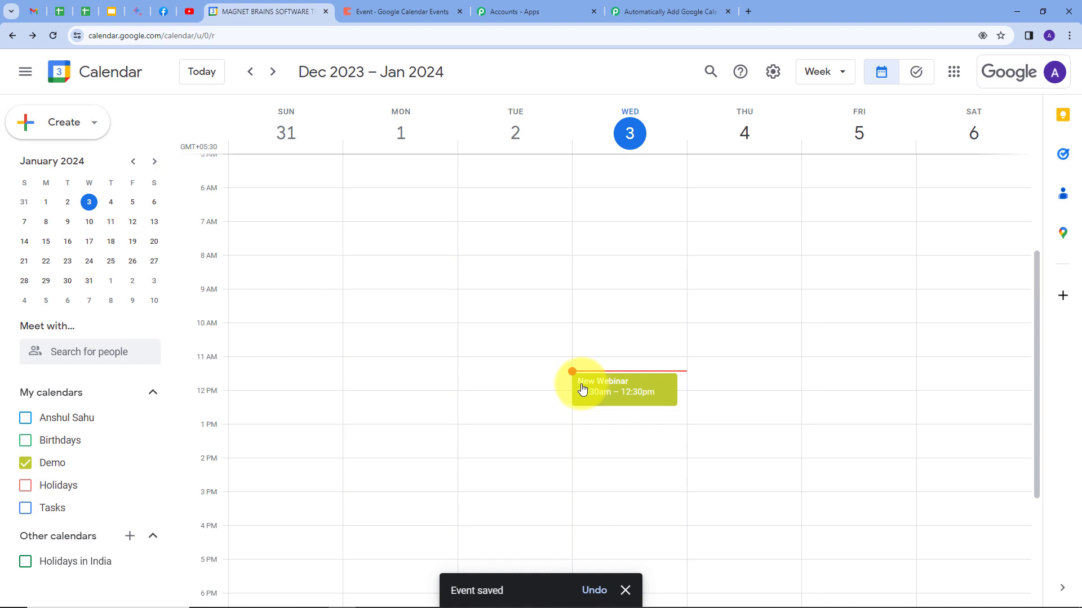
Step: Check the New Webinar event's details in Google Calendar, and save the trigger and send a test request in Pabbly Connect
left_click(602, 389)
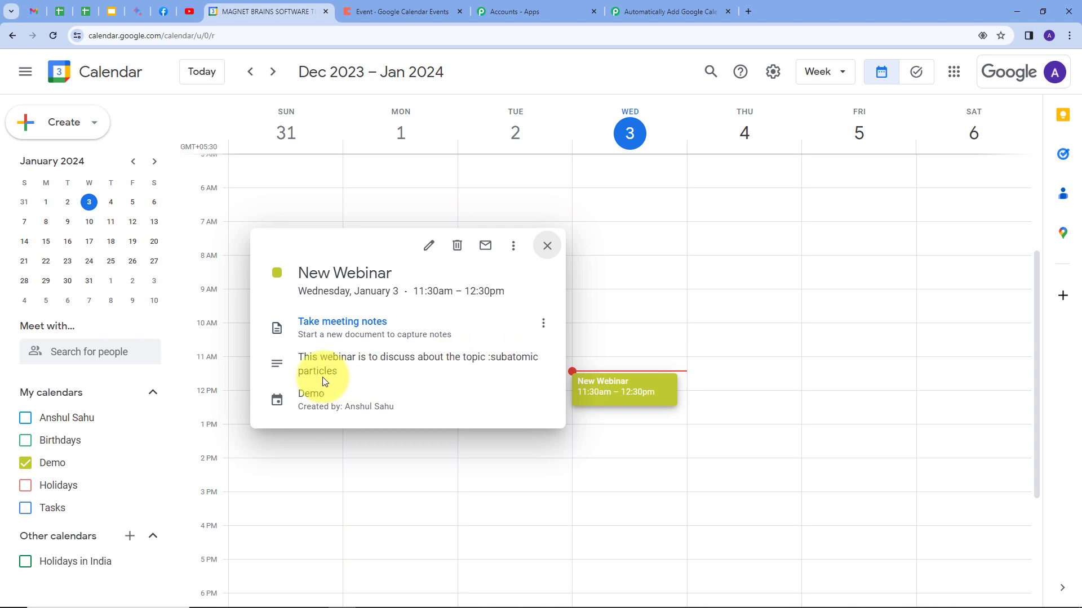
left_click(668, 7)
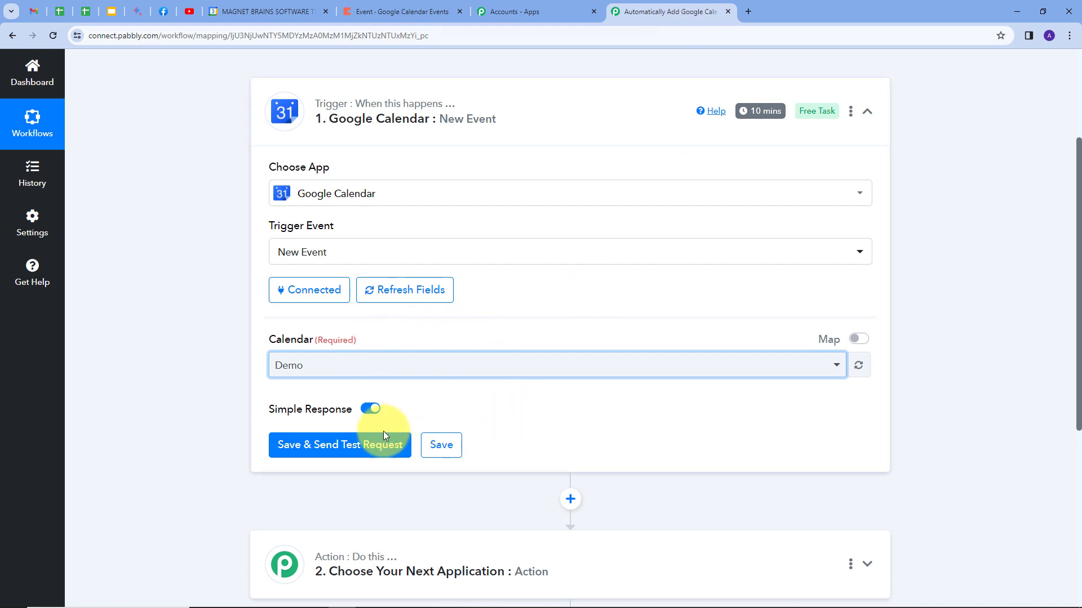
left_click(340, 445)
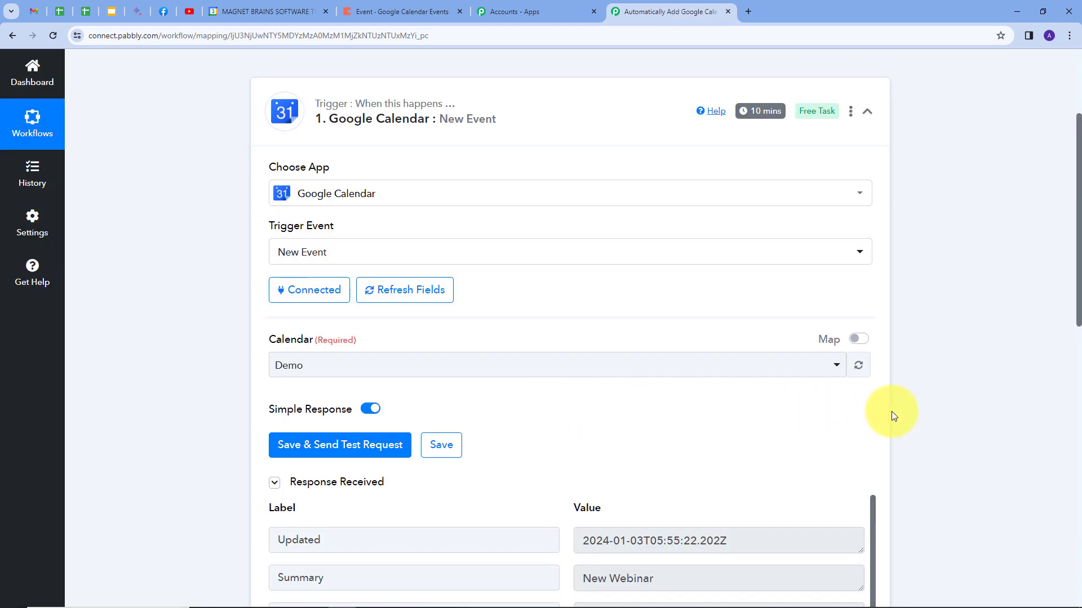
Step: Examine the trigger's received response for the event's summary, start date and time, and full description
scroll(910, 386, "down", 4)
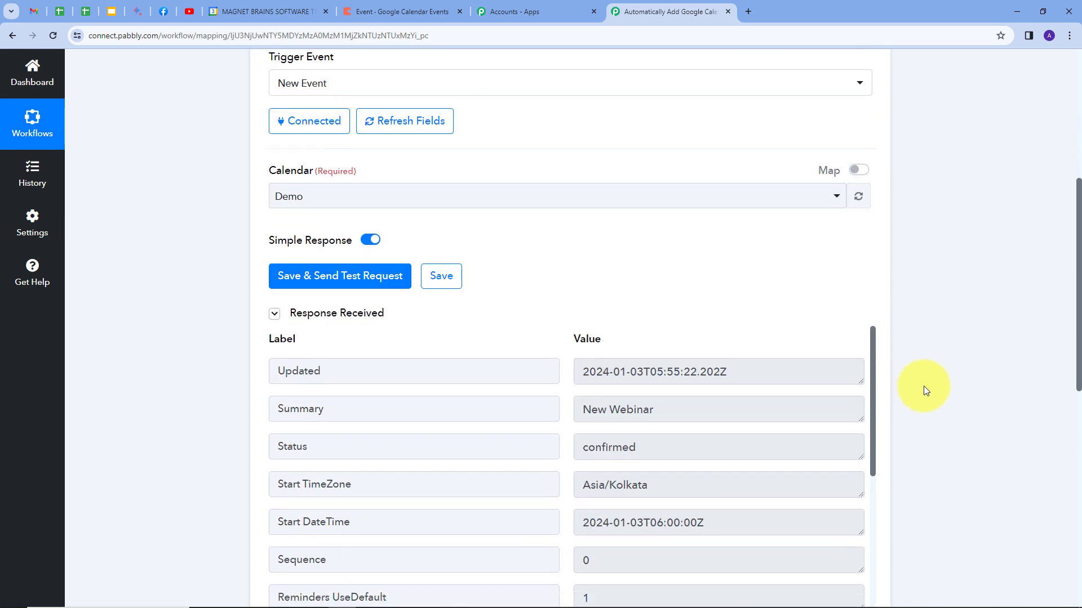
scroll(891, 385, "up", 5)
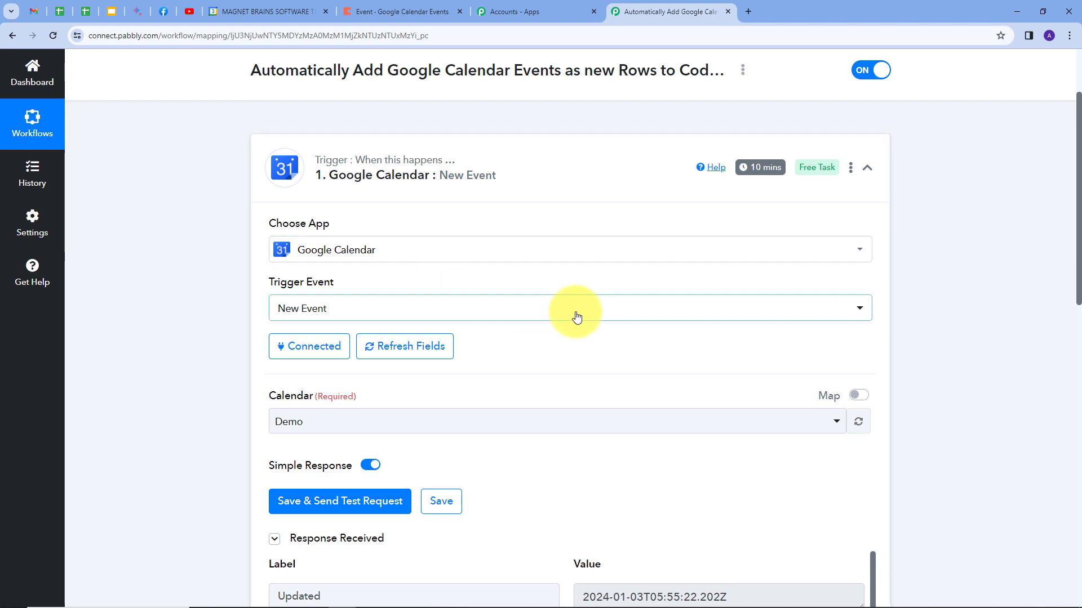
scroll(620, 353, "down", 5)
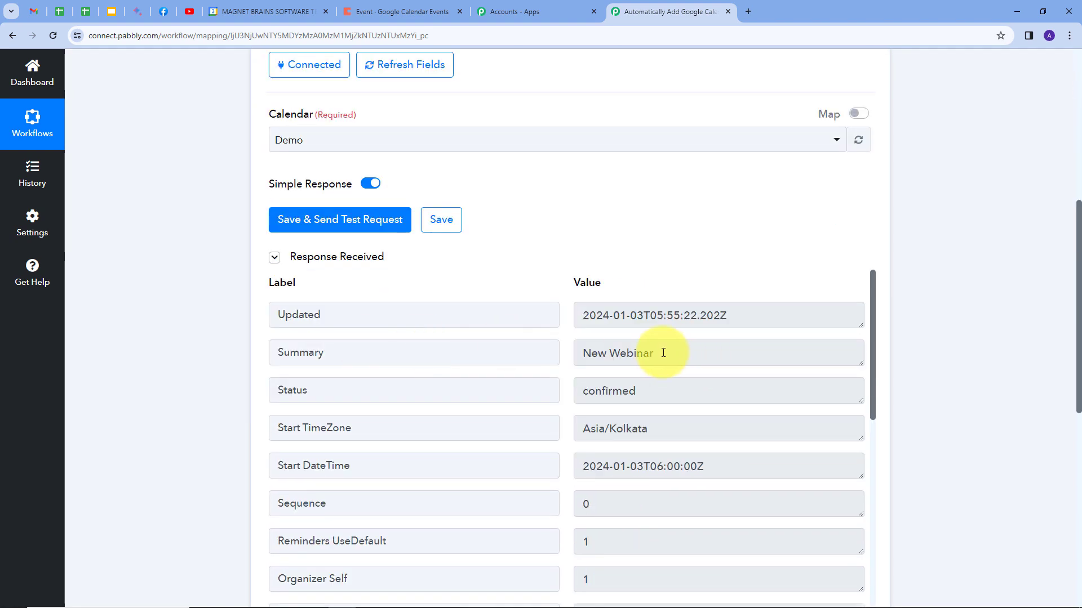
left_click_drag(663, 353, 587, 355)
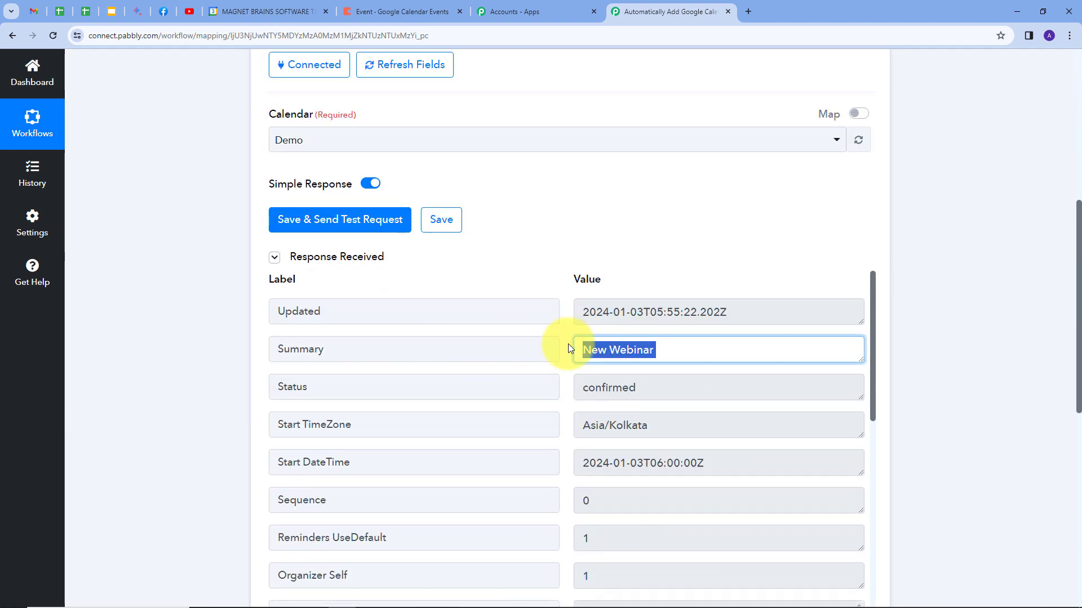
left_click(343, 473)
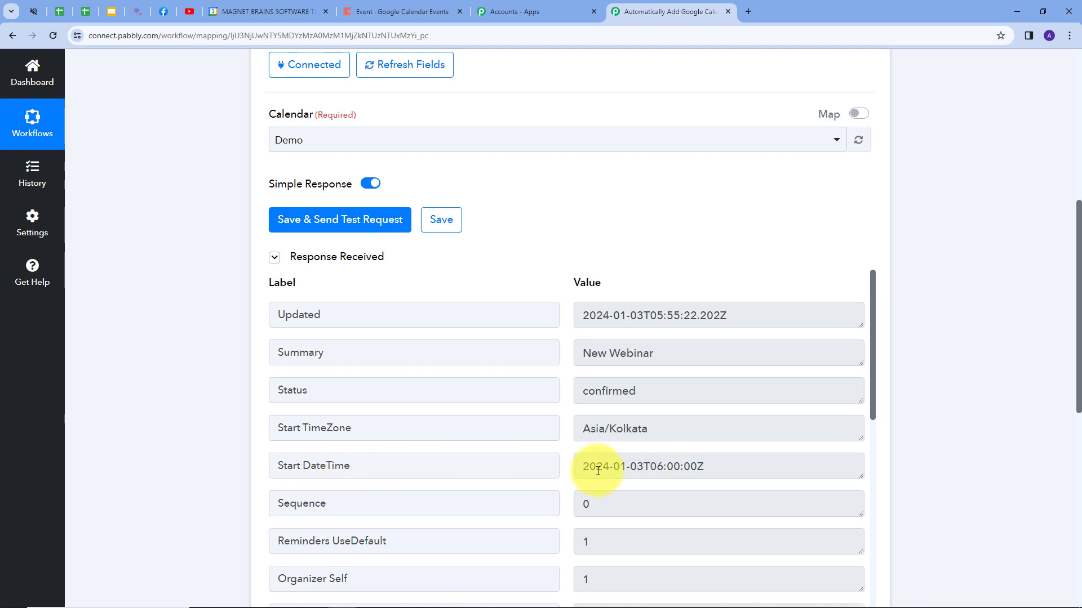
scroll(560, 379, "down", 5)
left_click_drag(639, 374, 576, 381)
scroll(625, 375, "down", 4)
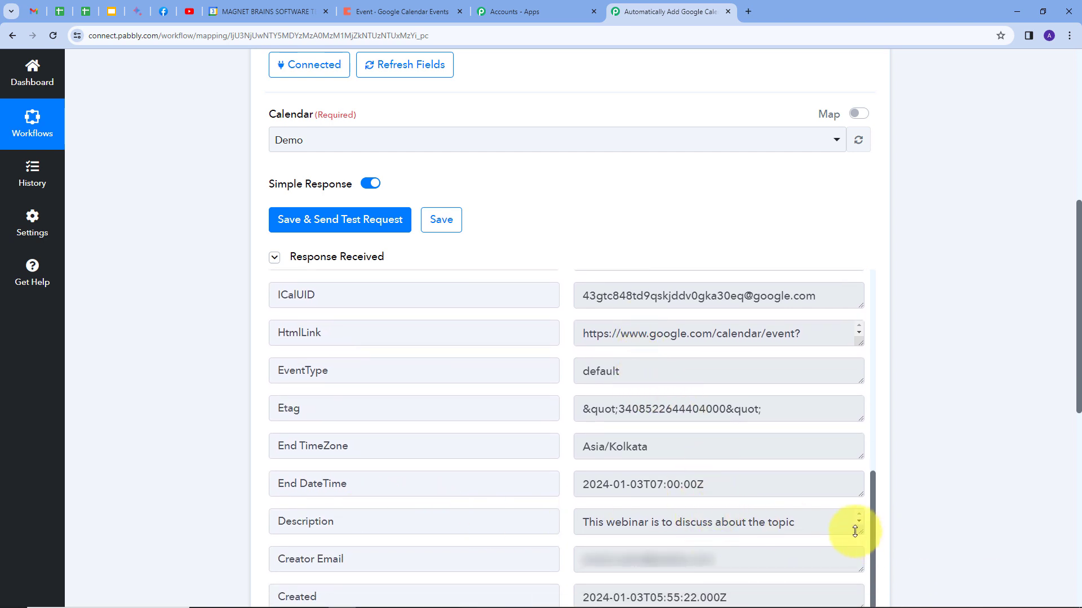
left_click_drag(859, 540, 860, 575)
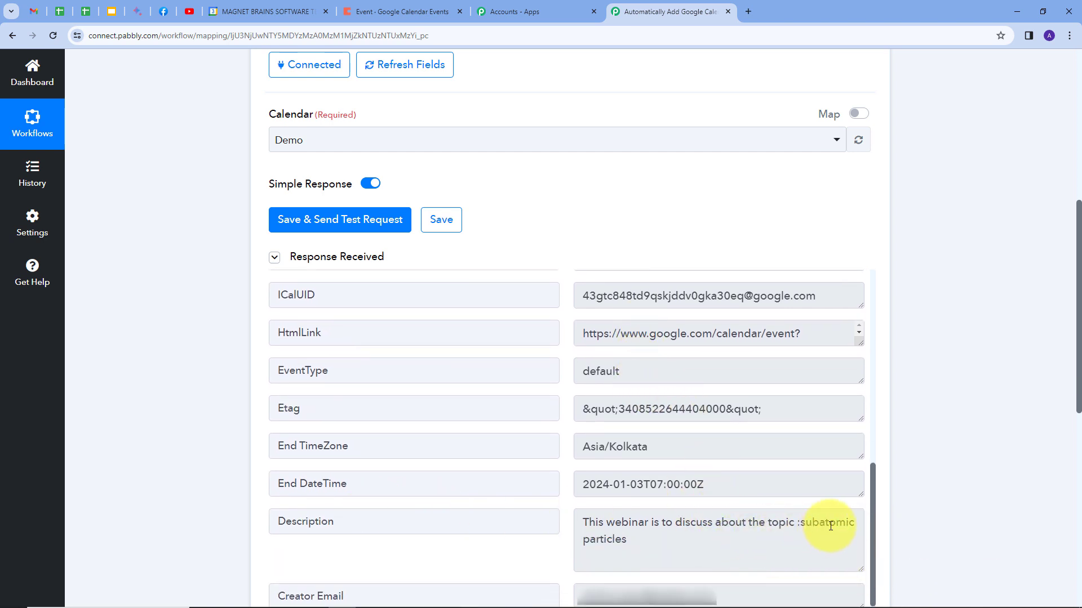
Step: Set the workflow's action application to Coda with Create Row as the action event
scroll(610, 433, "down", 4)
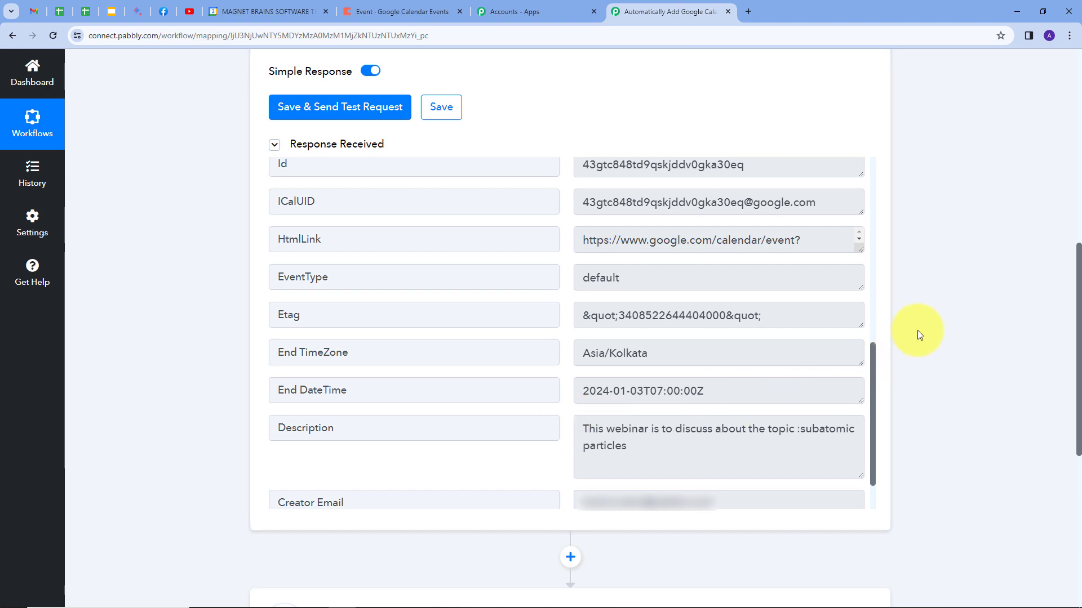
scroll(918, 330, "down", 4)
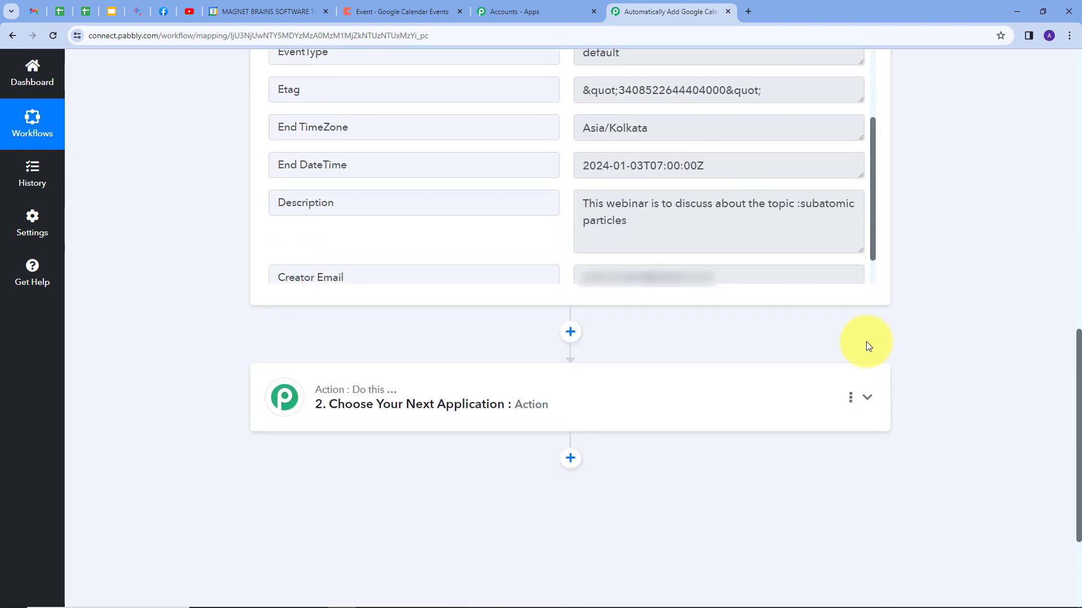
left_click(653, 407)
scroll(778, 382, "up", 4)
left_click(349, 289)
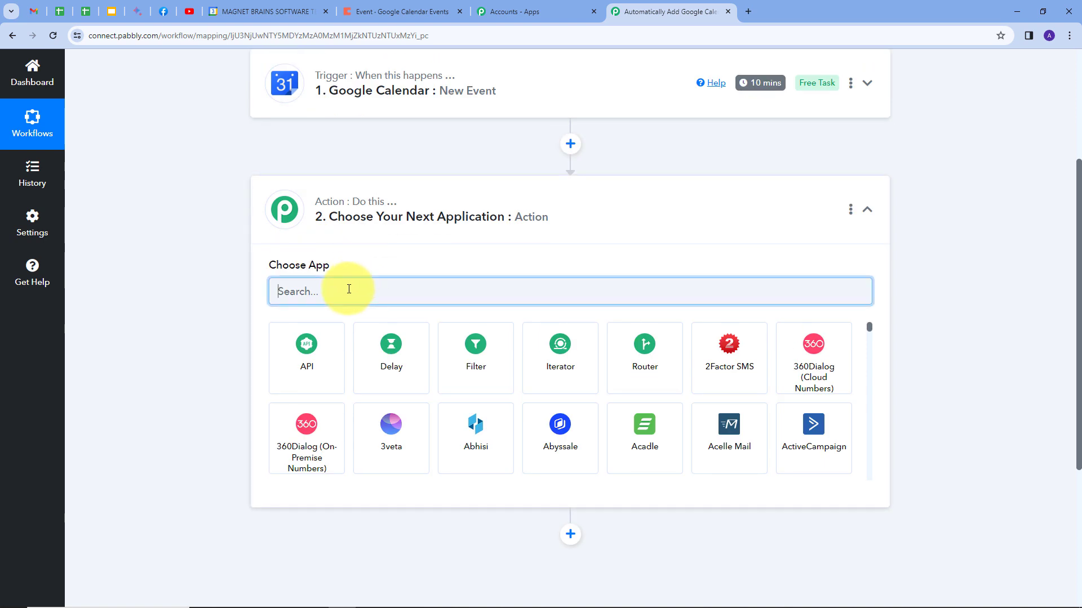
type("coda")
left_click(316, 359)
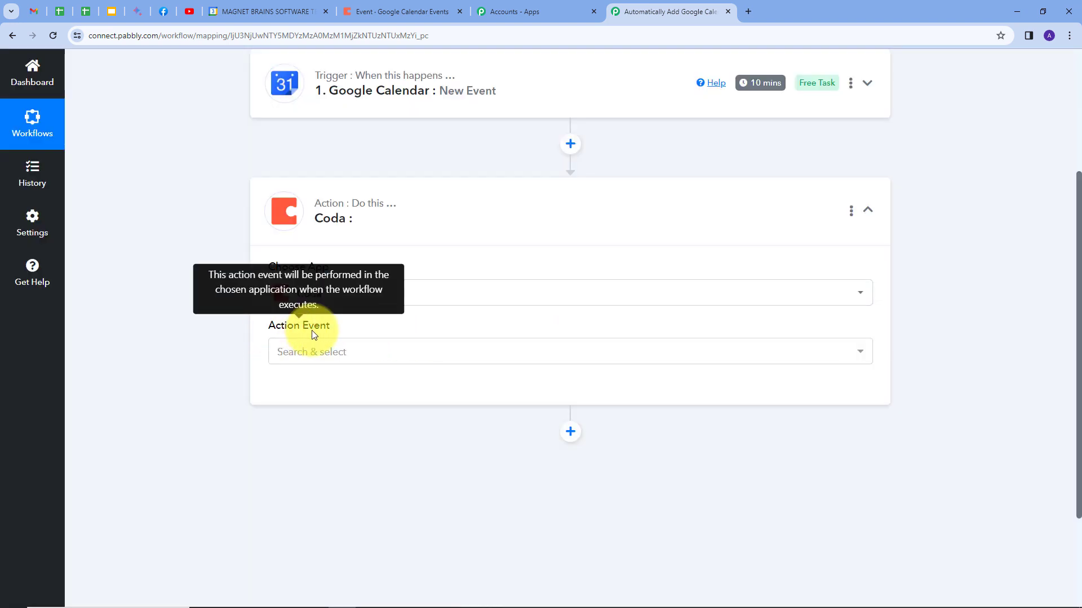
left_click(509, 353)
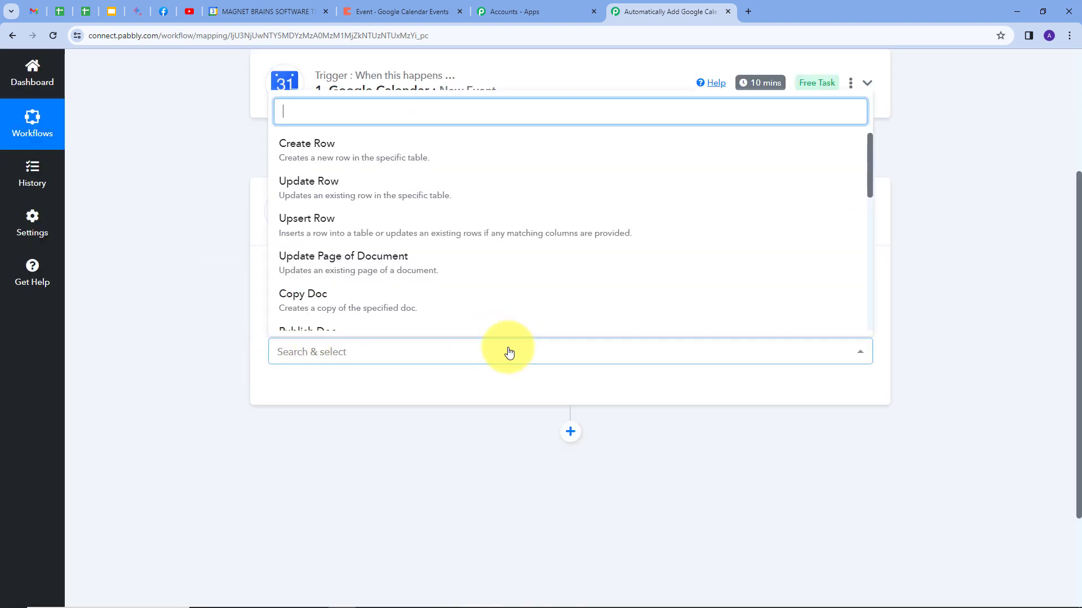
left_click(342, 153)
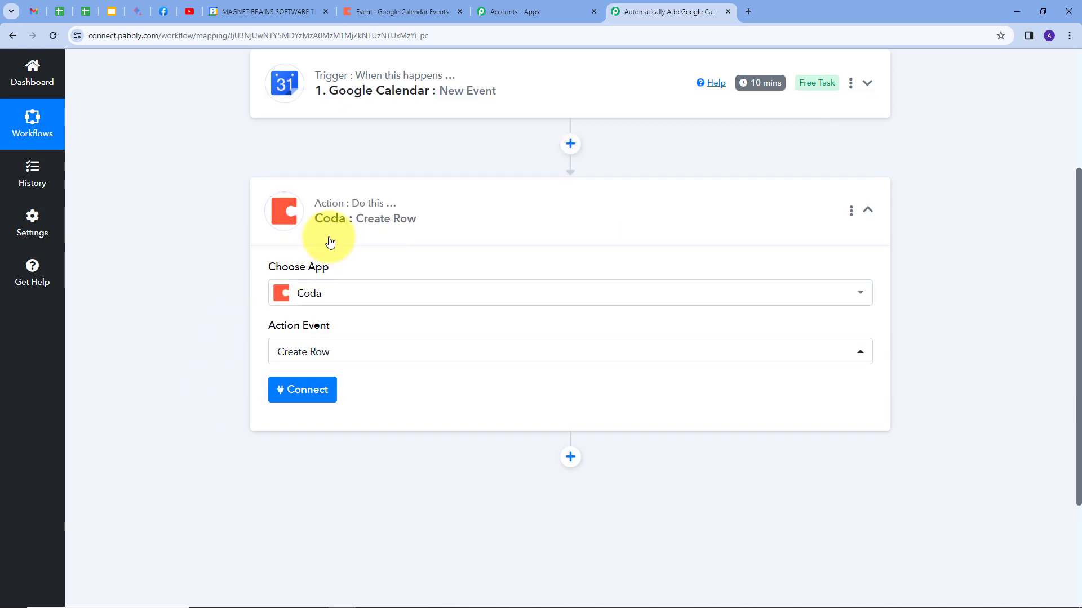
Step: Start adding a new Coda connection for the action and go to the API settings in the Coda account settings
left_click(290, 392)
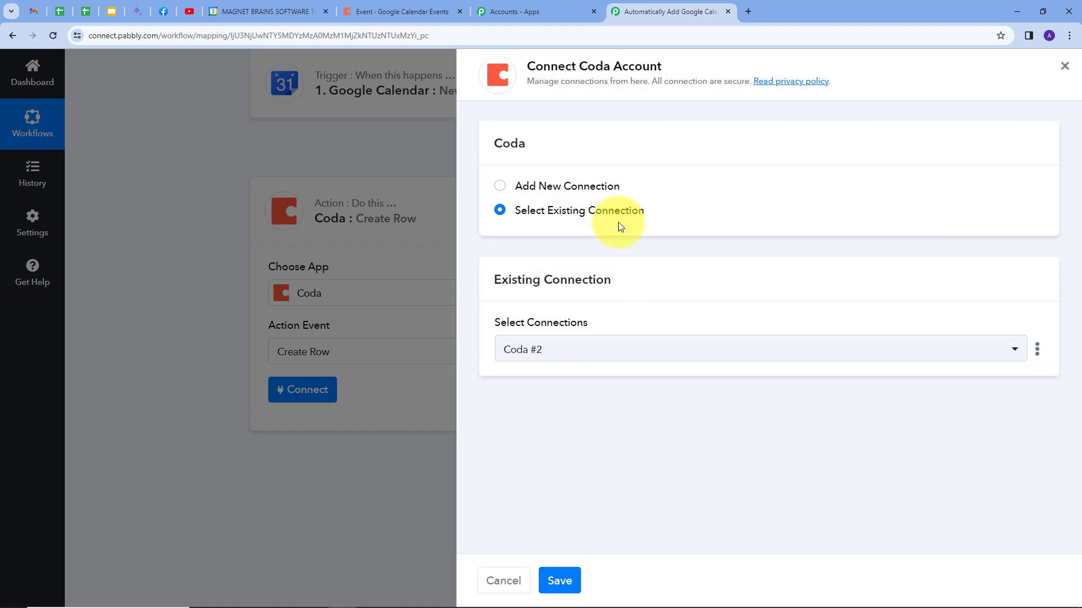
left_click(579, 187)
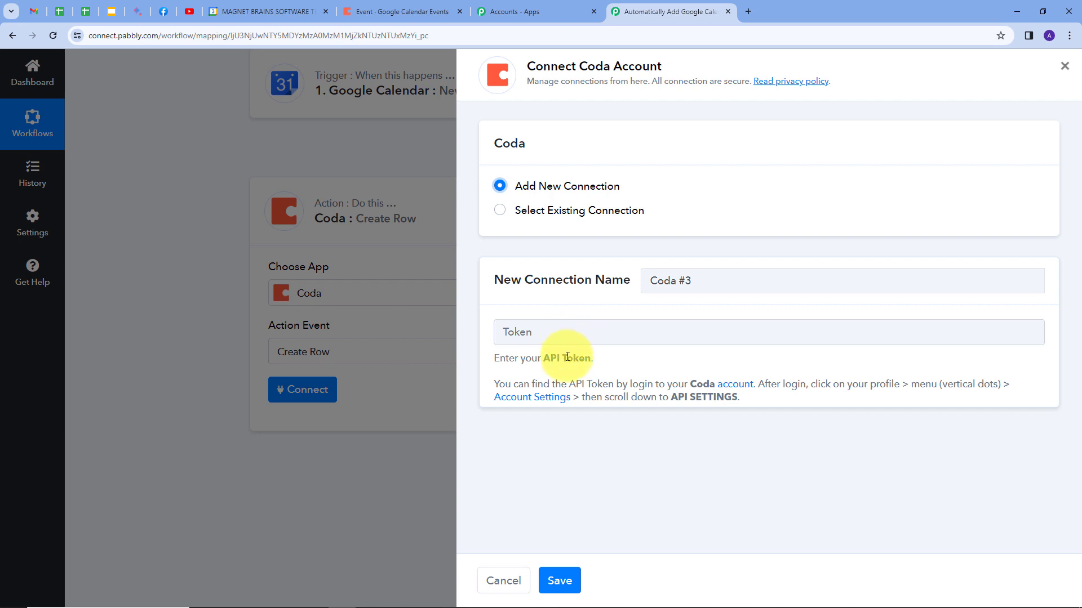
left_click(397, 11)
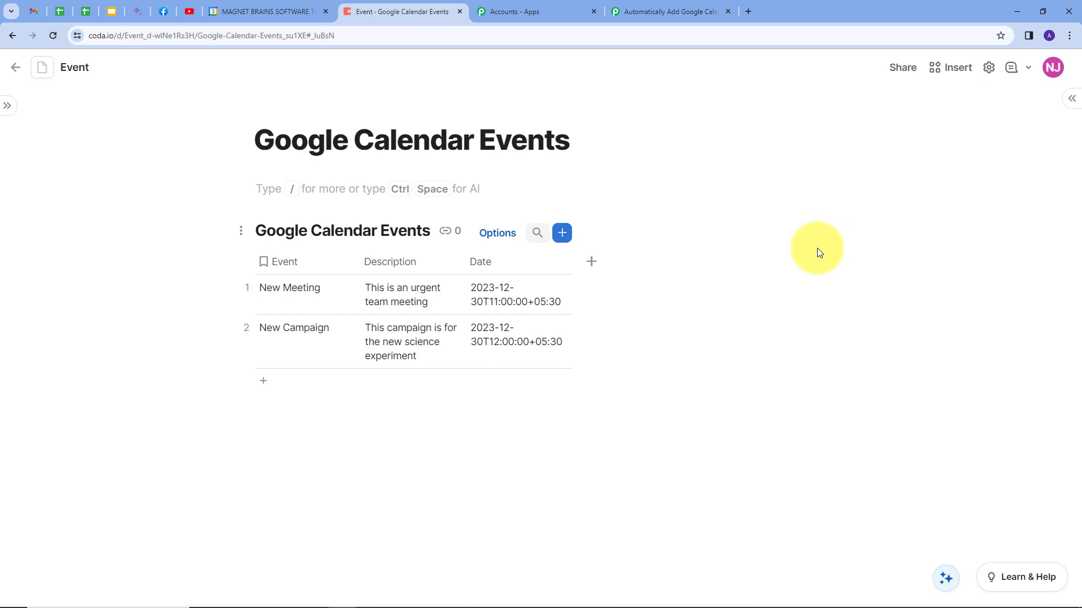
left_click(1053, 67)
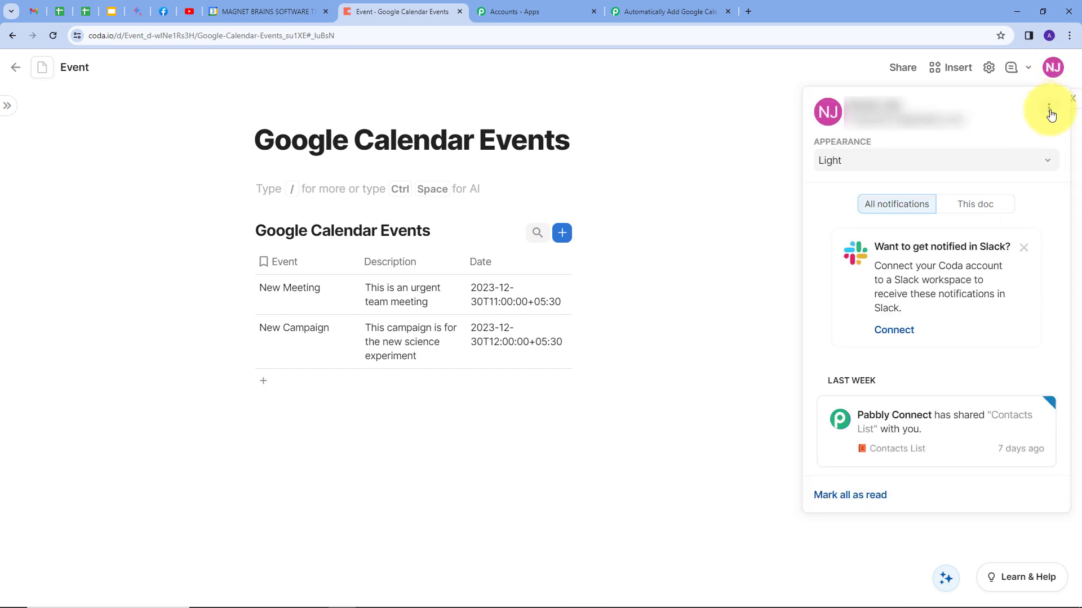
left_click(1049, 112)
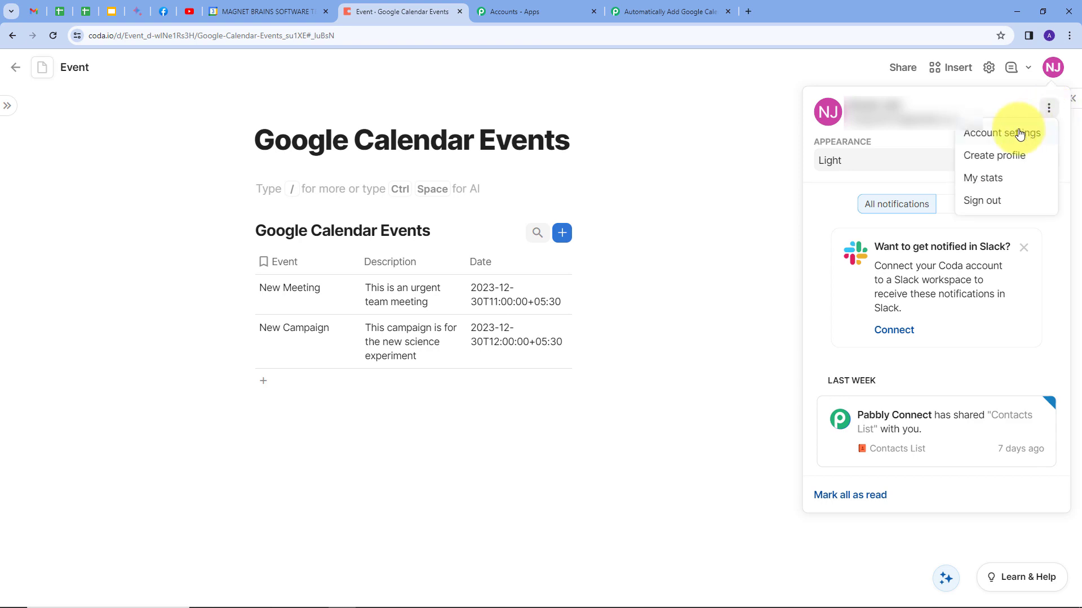
left_click(995, 135)
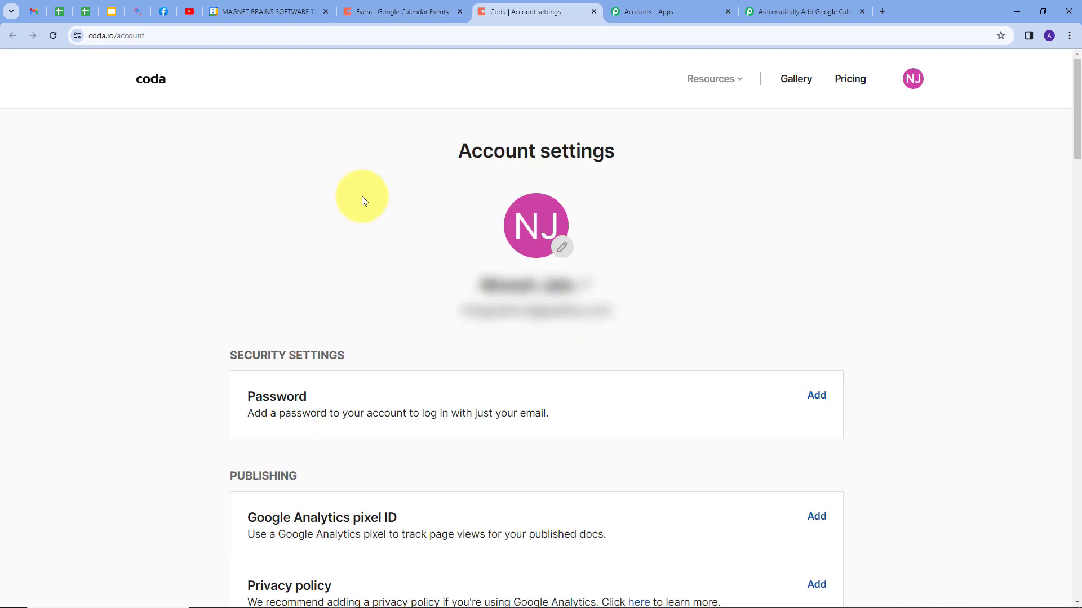
scroll(361, 197, "down", 8)
scroll(362, 198, "down", 20)
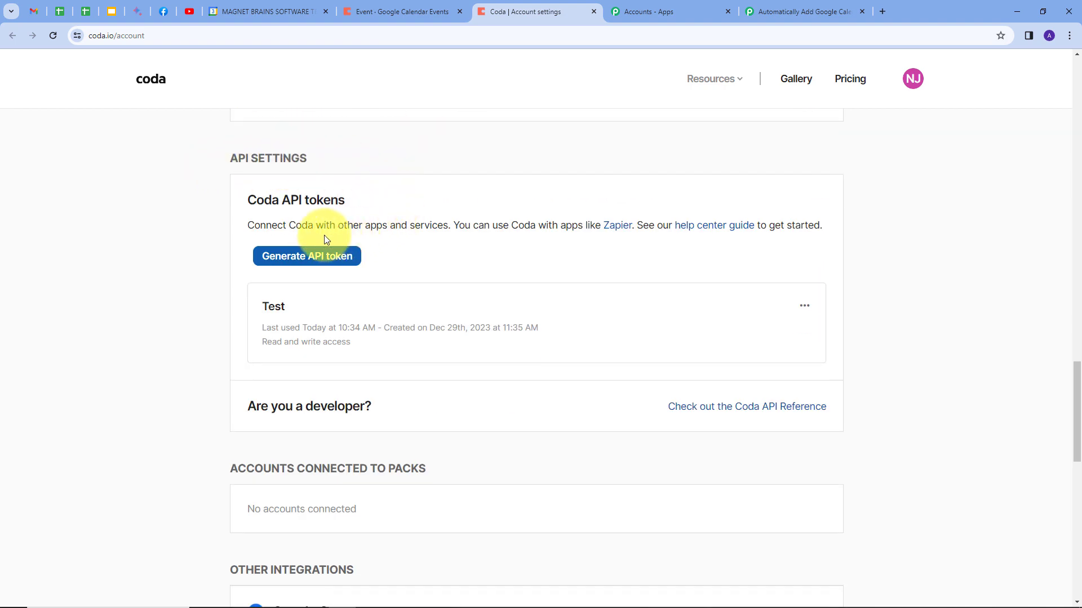
Step: Generate a Coda API token named "Testing" and copy it
left_click(305, 261)
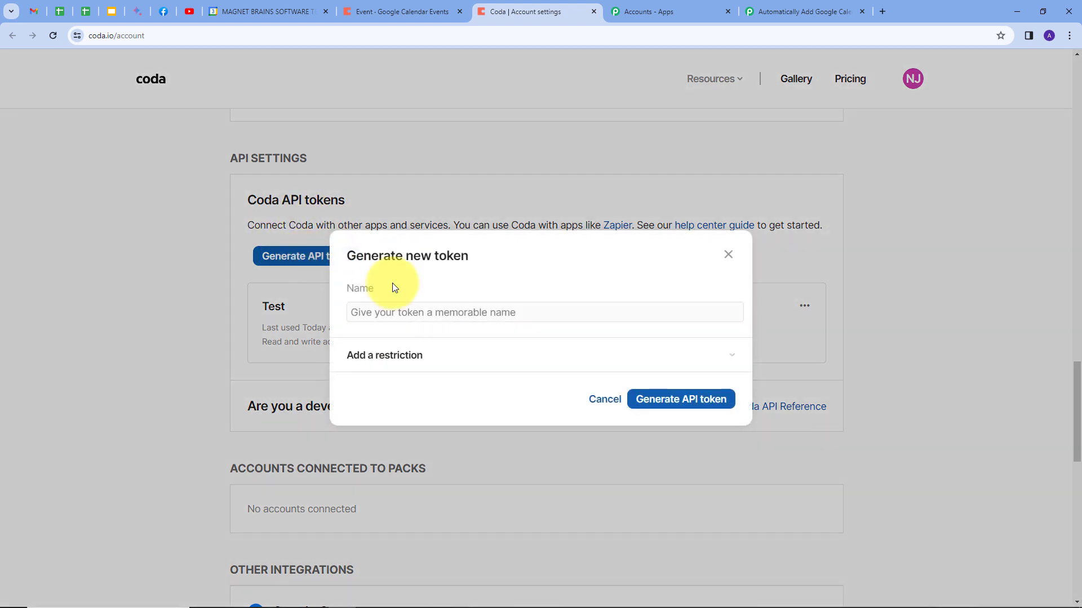
left_click(413, 312)
type("Testing")
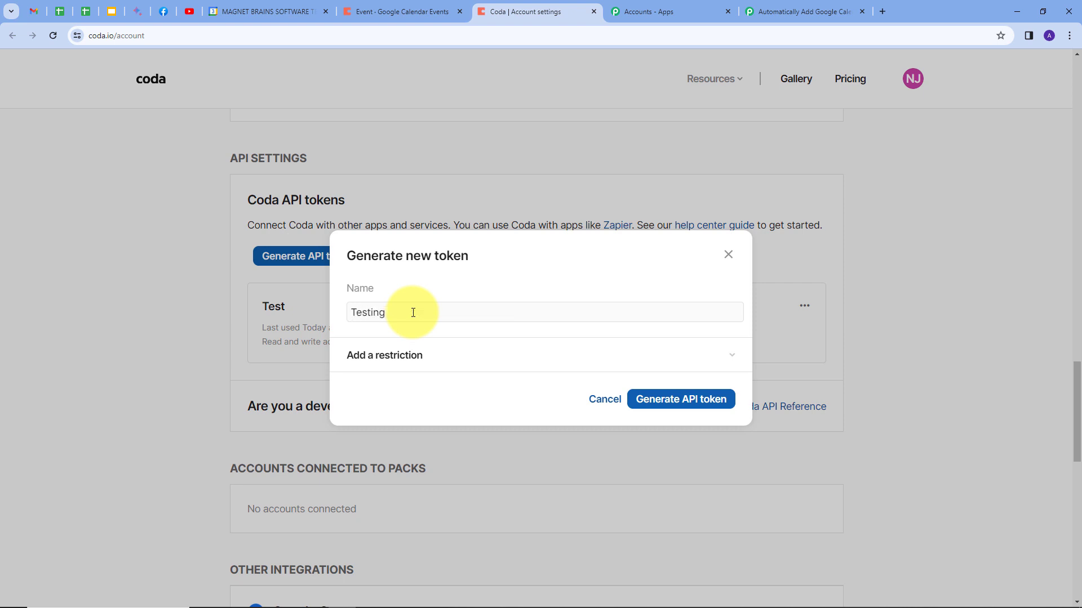
left_click(662, 391)
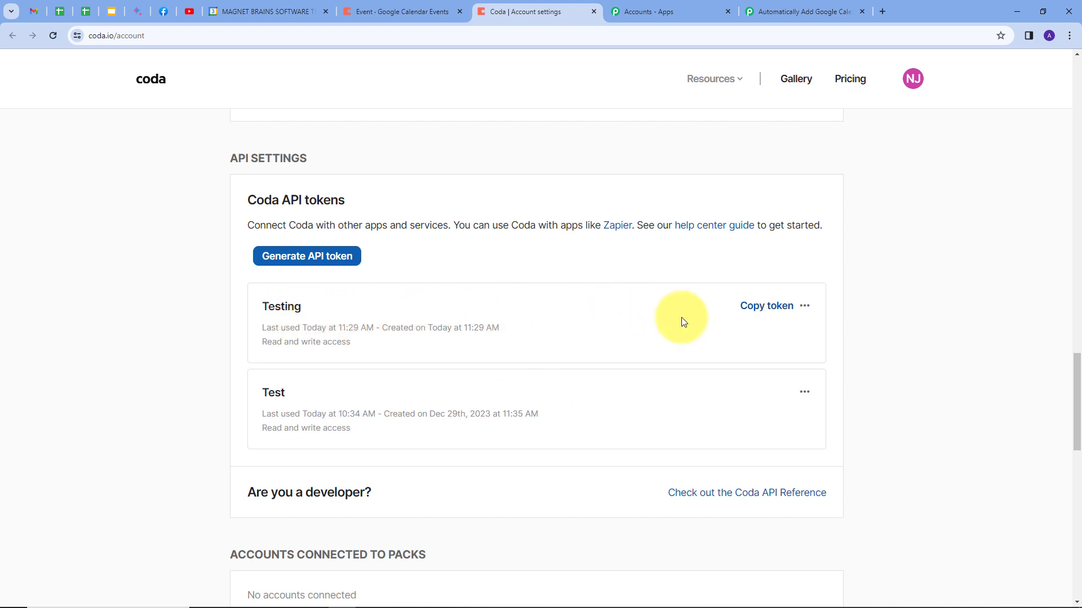
left_click(769, 315)
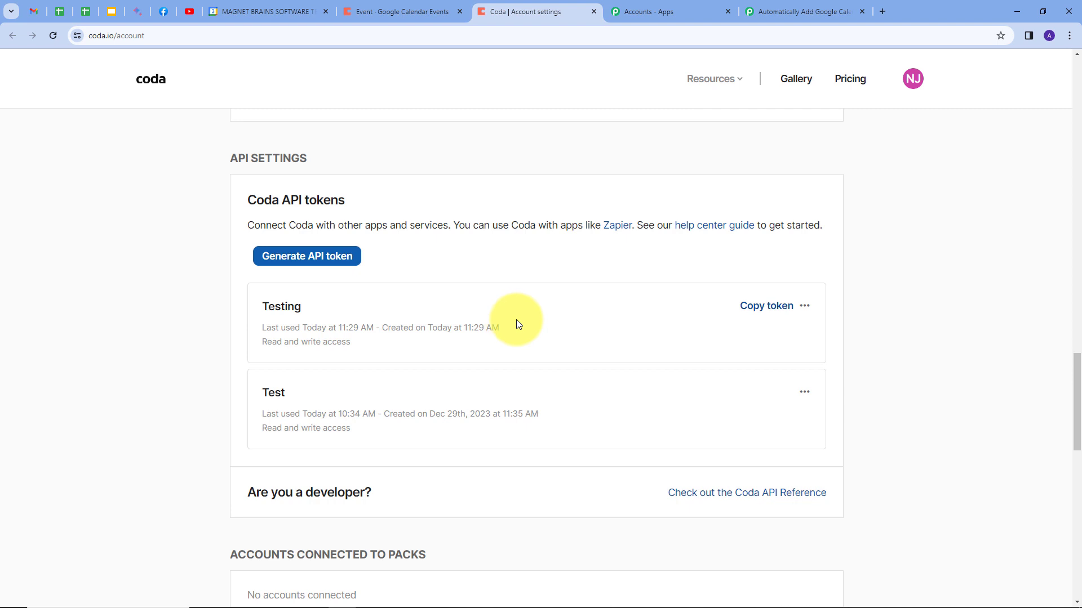
Step: Paste the Coda API token into the new connection in Pabbly Connect and save the connection
left_click(782, 9)
left_click(533, 334)
key("ctrl+v")
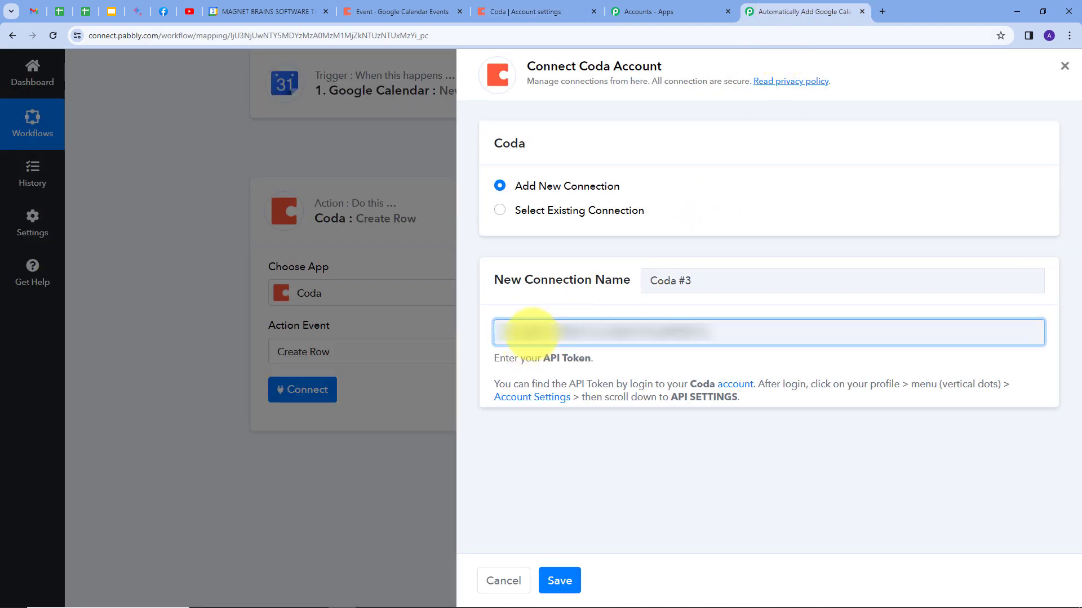
left_click(560, 581)
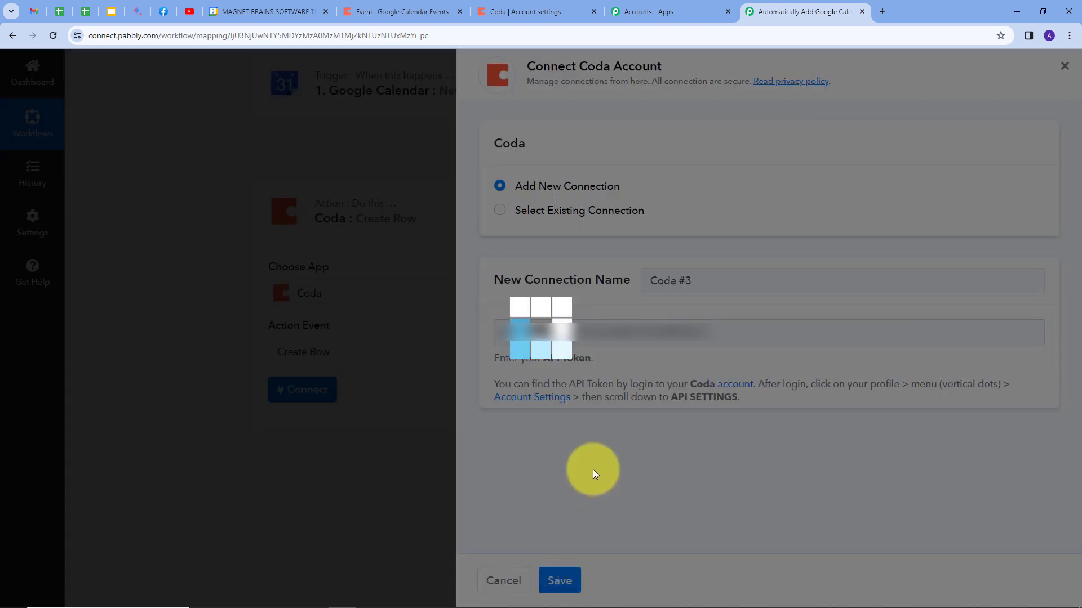
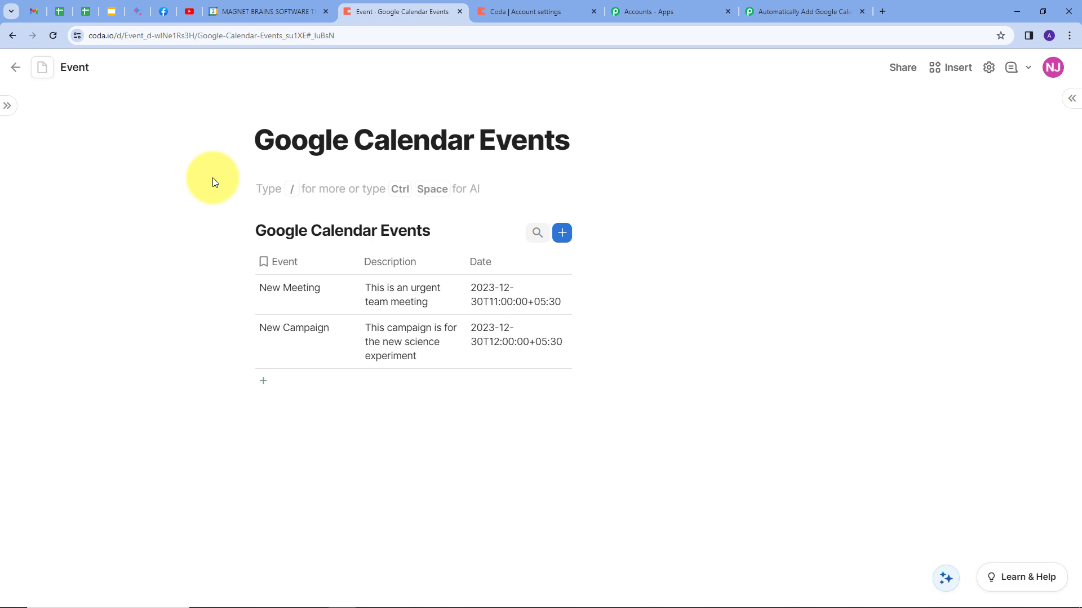
Step: In the Pabbly Connect workflow, choose Event as the Coda doc and Google Calendar Events as the table
left_click(772, 11)
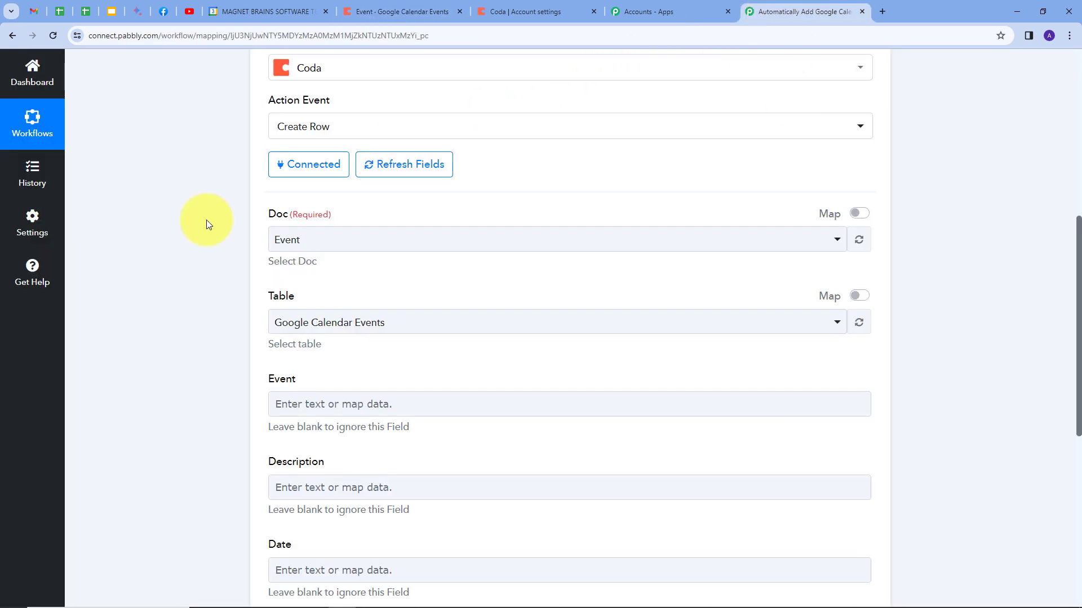
left_click(581, 240)
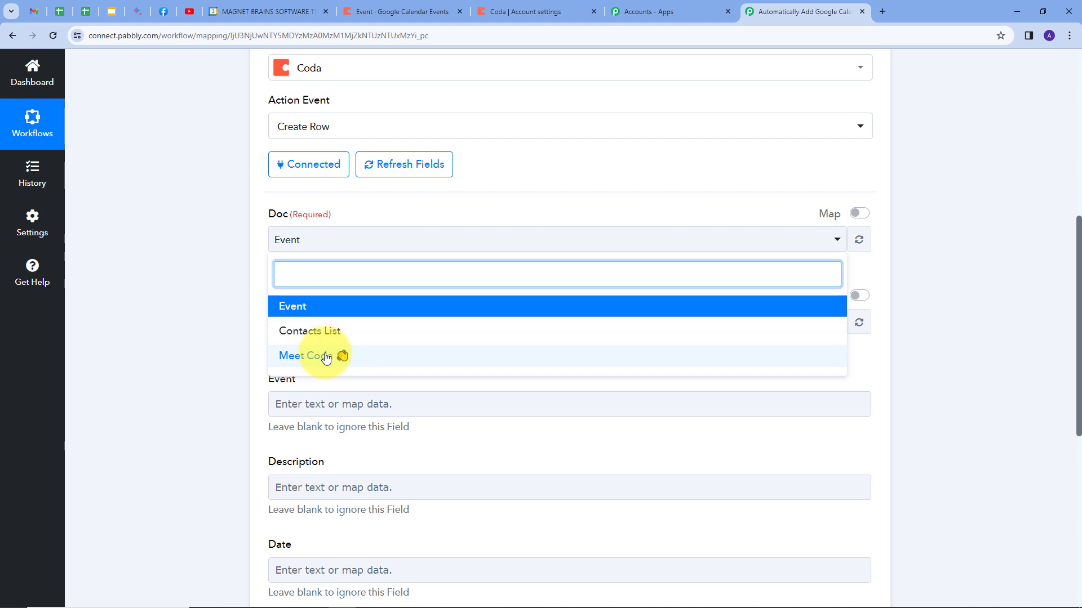
left_click(307, 307)
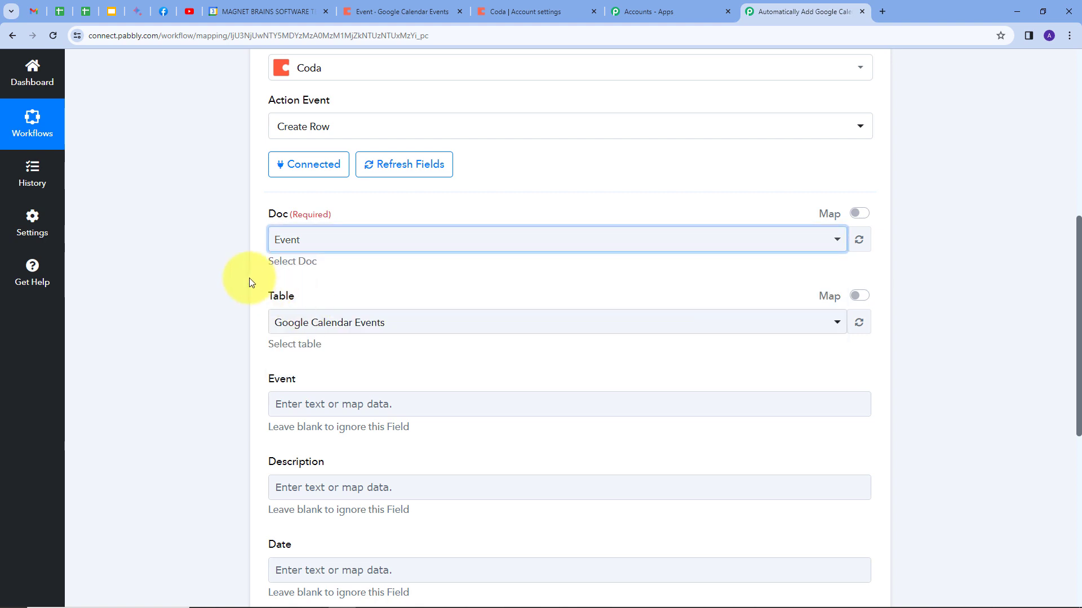
scroll(249, 279, "down", 1)
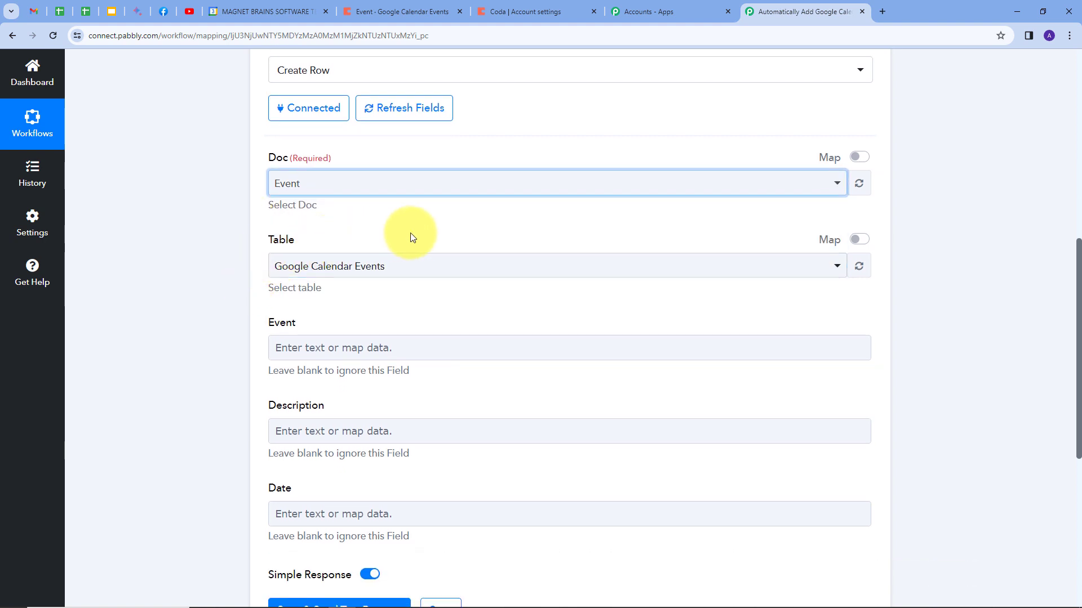
left_click(579, 271)
left_click(579, 271)
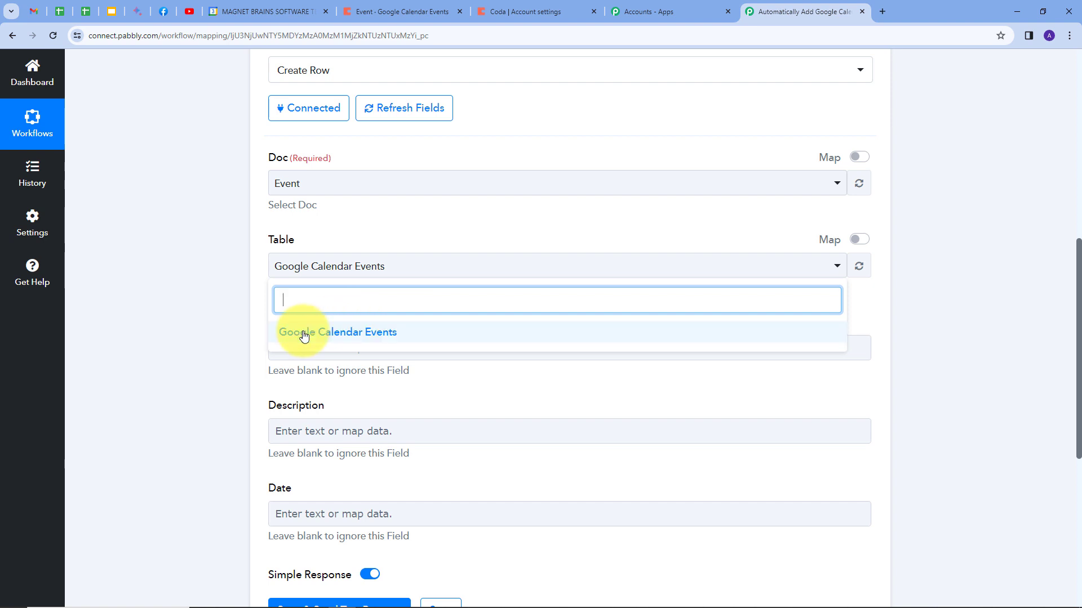
left_click(389, 336)
Step: Map the Event field to the Summary value from the Google Calendar New Event step
scroll(277, 291, "down", 1)
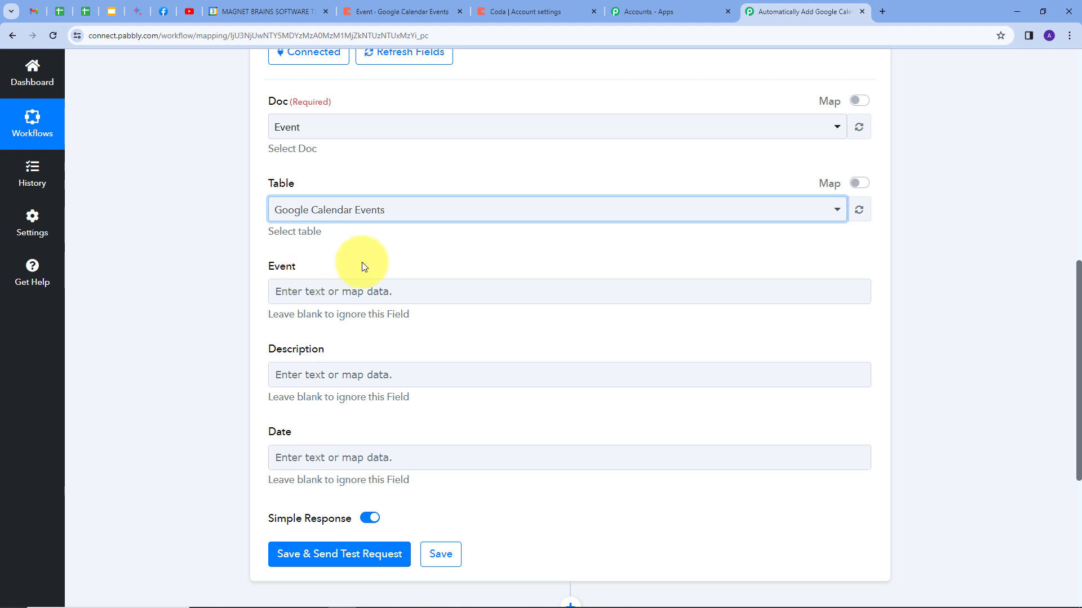
left_click(352, 291)
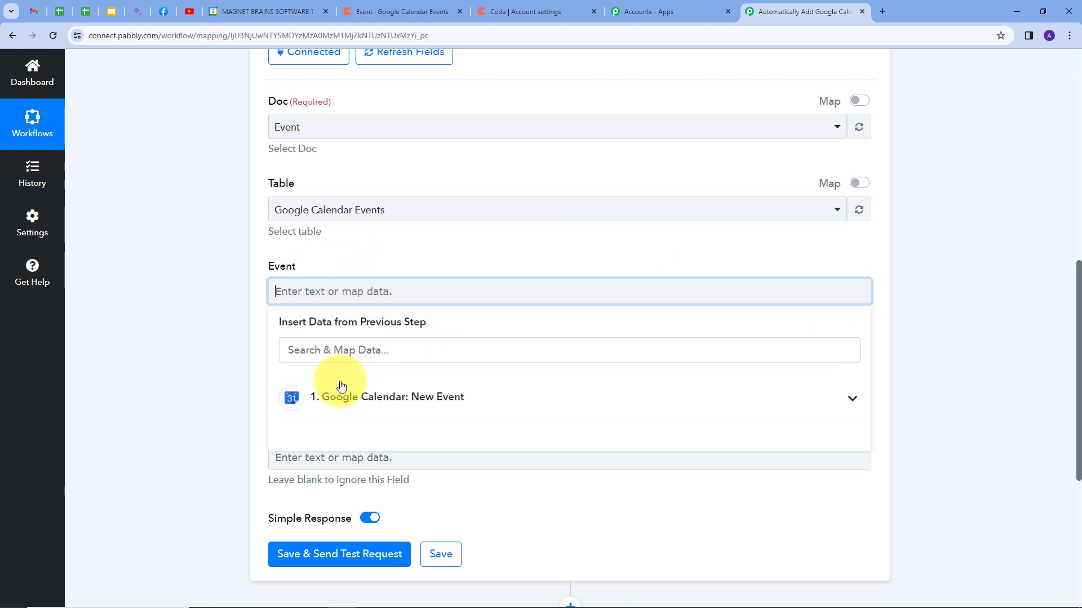
left_click(519, 401)
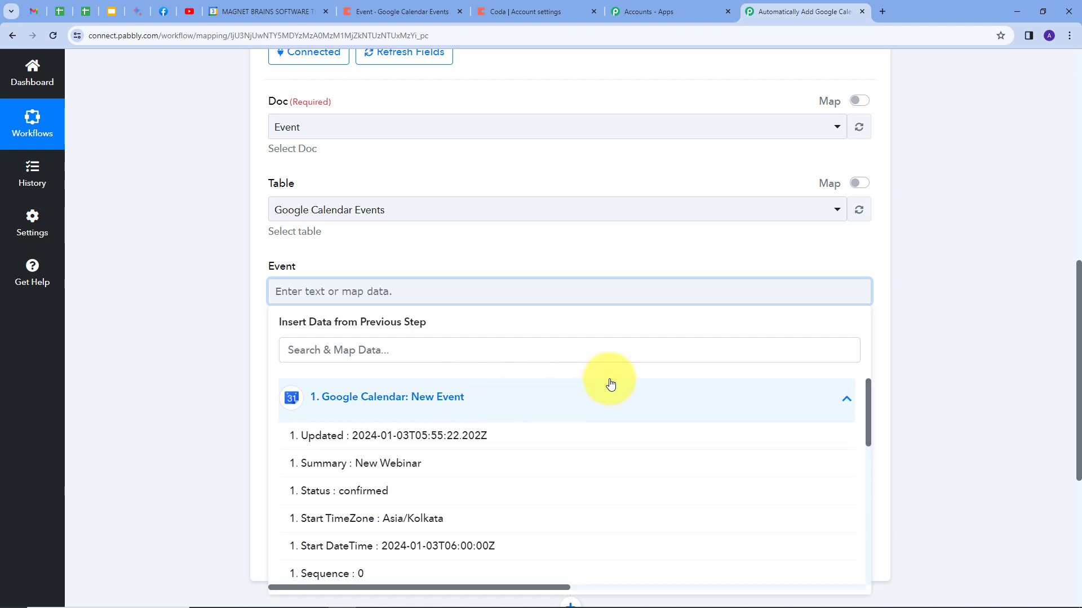
left_click(385, 465)
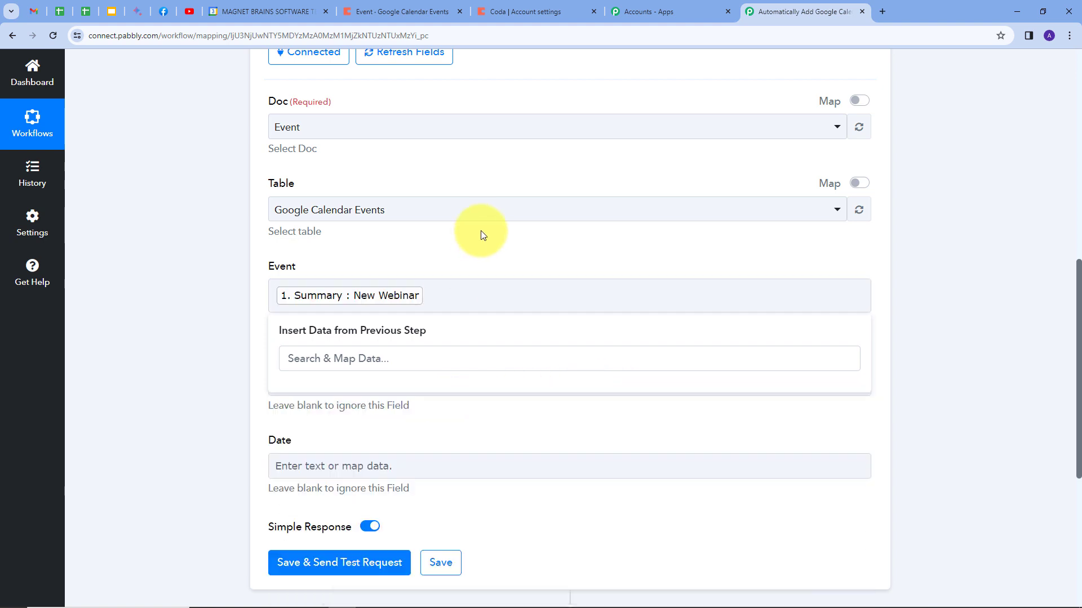
Step: Map the Description field to the Description value from the Google Calendar New Event step
scroll(453, 220, "down", 2)
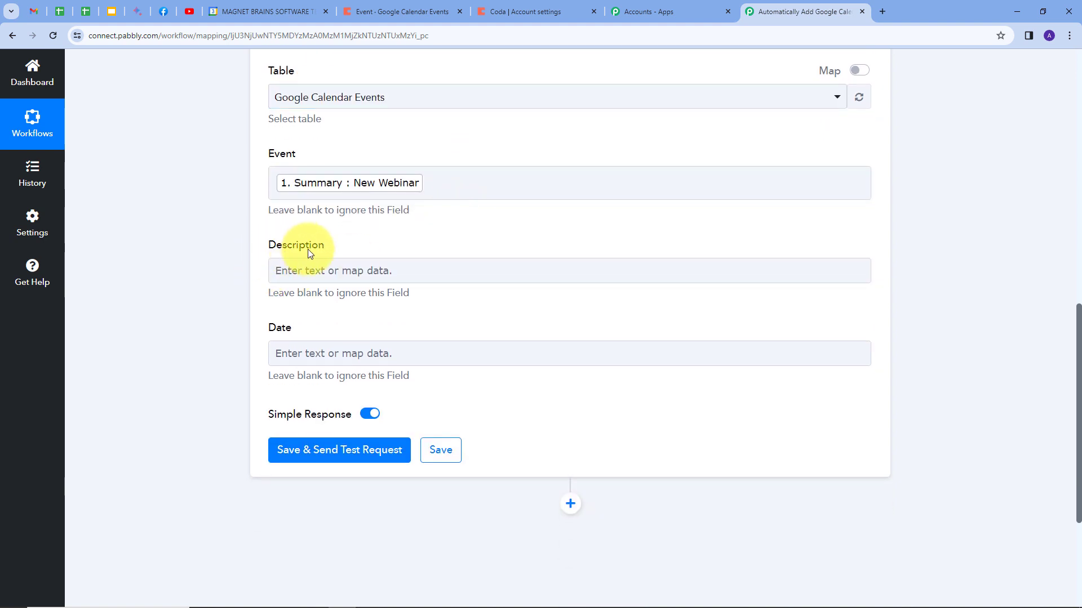
left_click(345, 269)
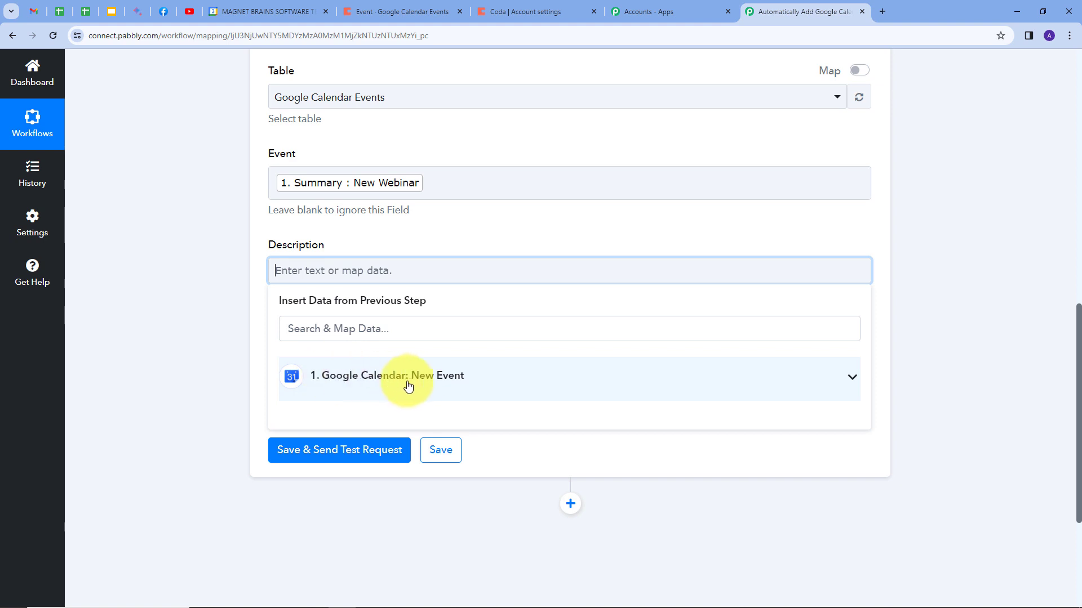
left_click(449, 369)
scroll(433, 394, "down", 6)
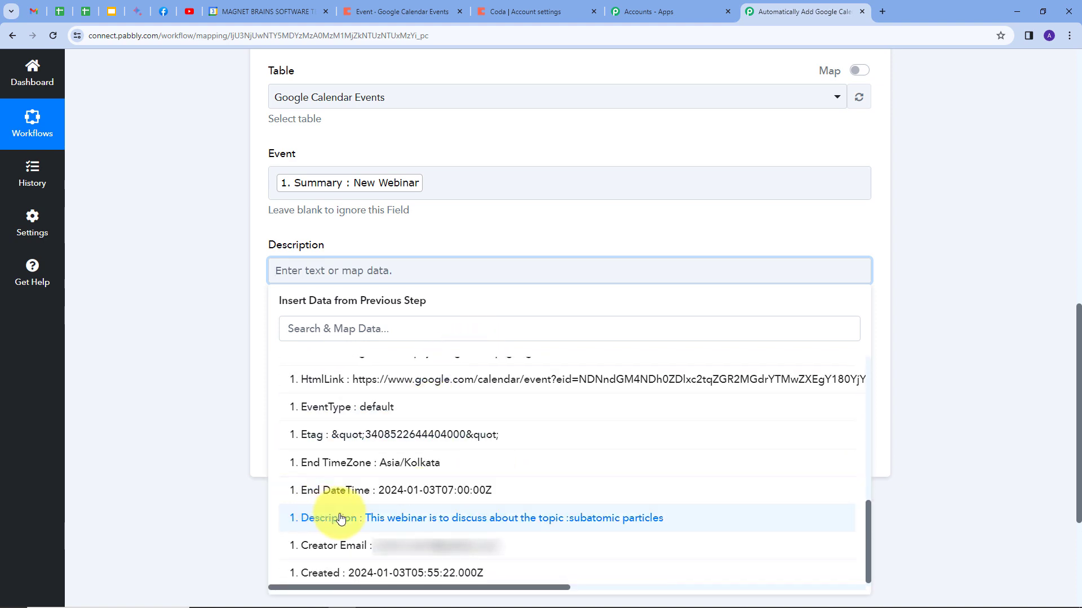
left_click(425, 521)
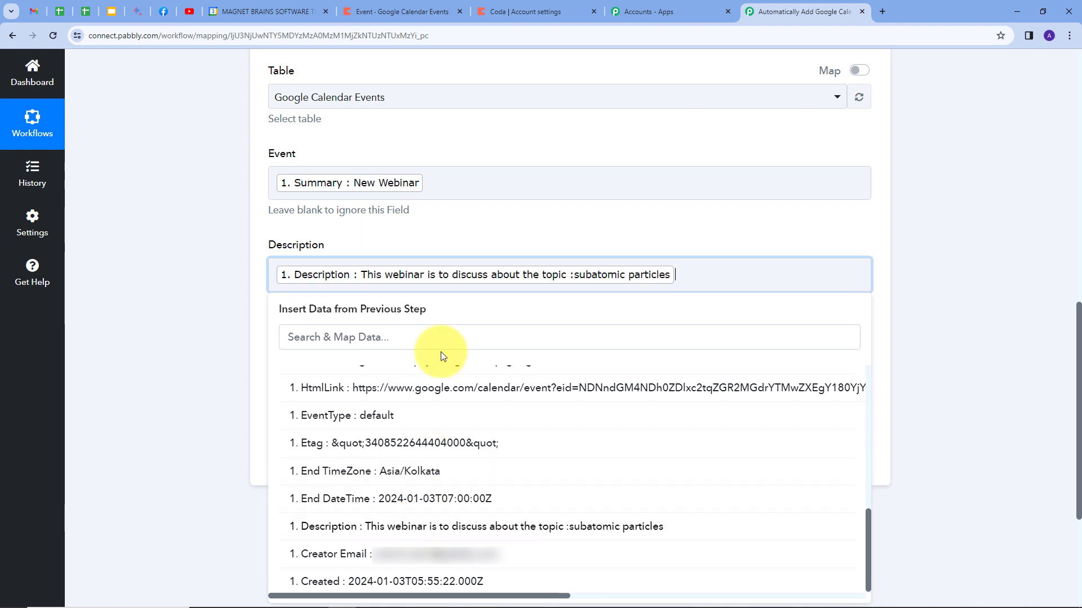
left_click(476, 245)
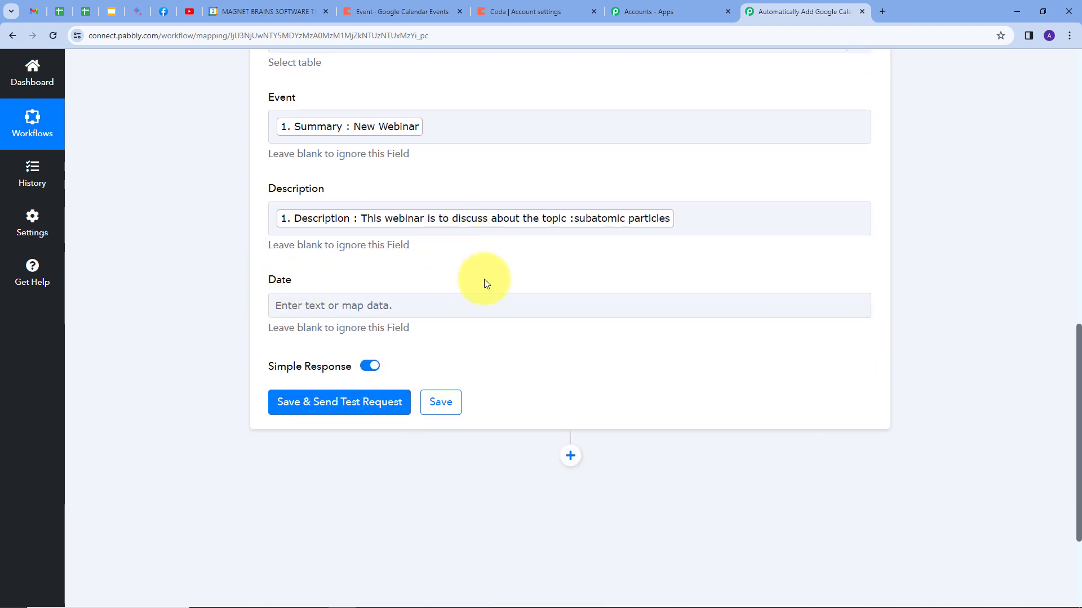
Step: Map the Date field to the Start DateTime value from the Google Calendar New Event step
left_click(420, 304)
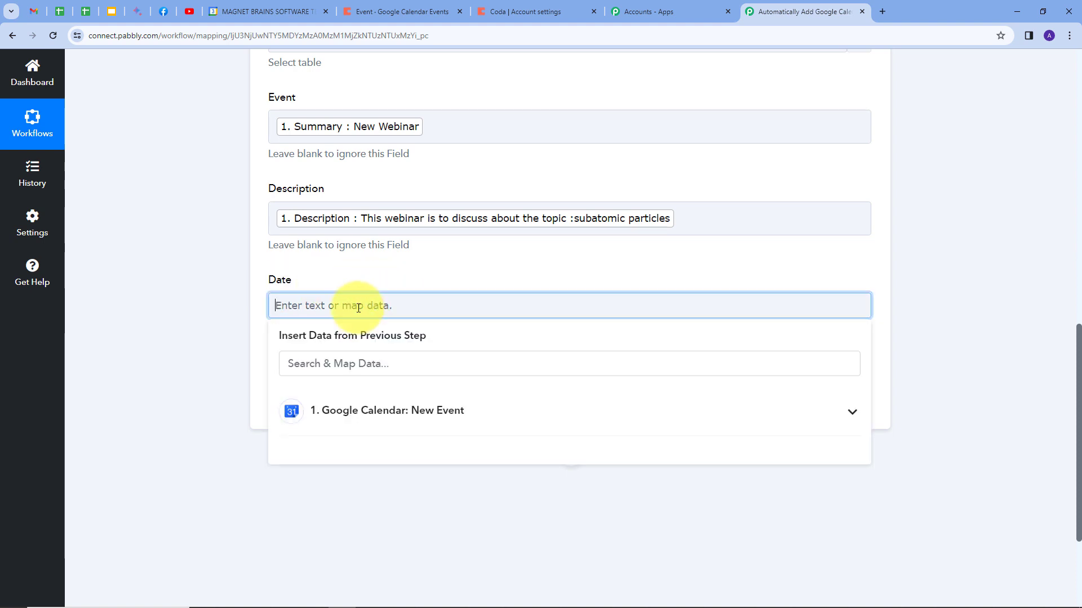
left_click(360, 414)
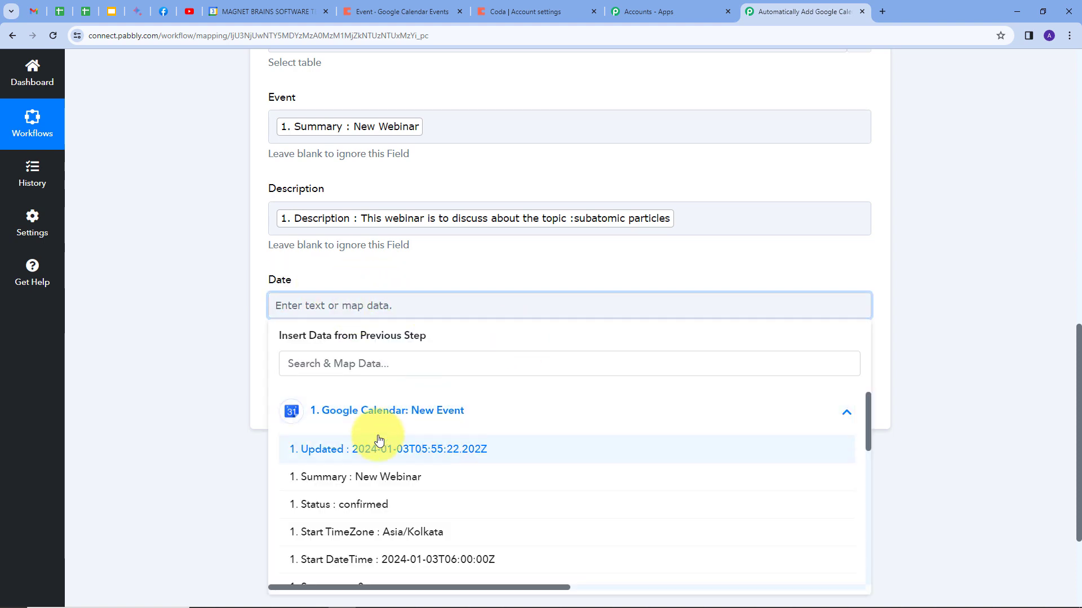
scroll(338, 479, "down", 1)
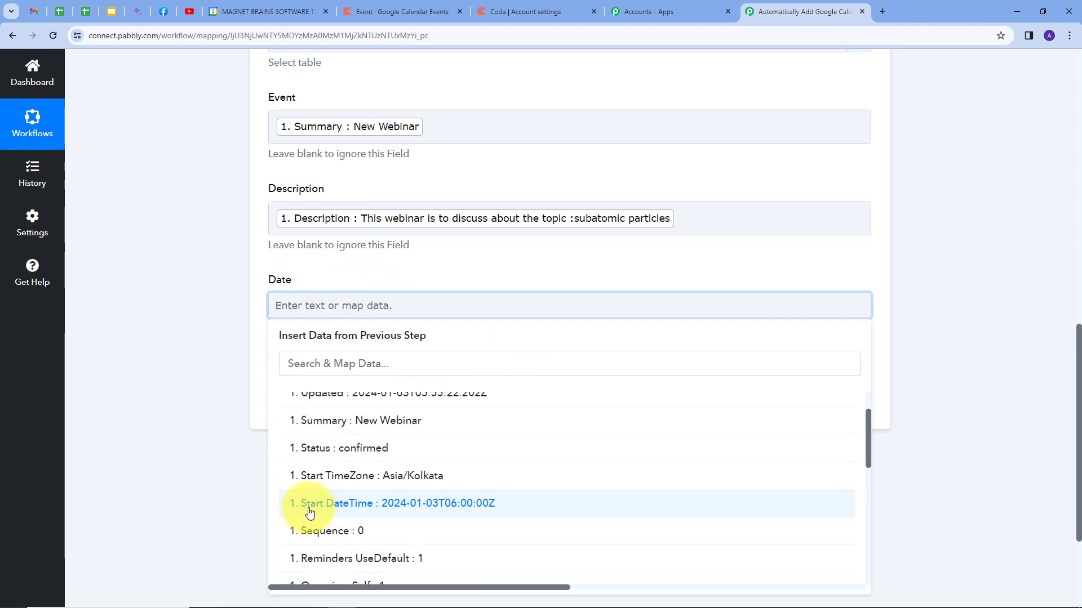
left_click(420, 511)
left_click(472, 260)
Step: Review the mapped fields, save the Coda Create Row action and send a test request
scroll(470, 254, "up", 1)
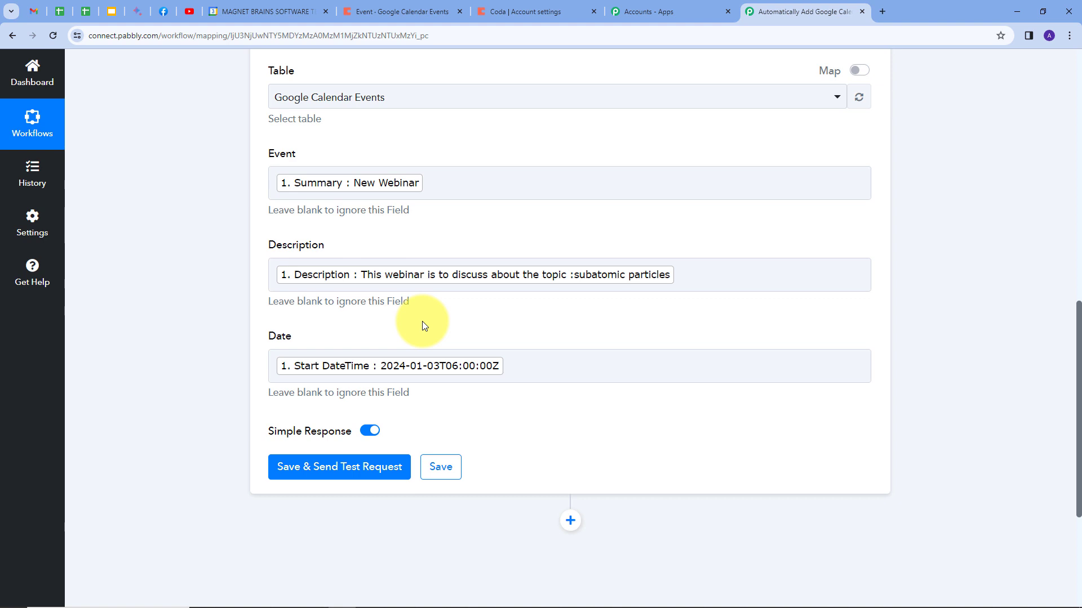
scroll(422, 326, "up", 1)
scroll(423, 326, "down", 1)
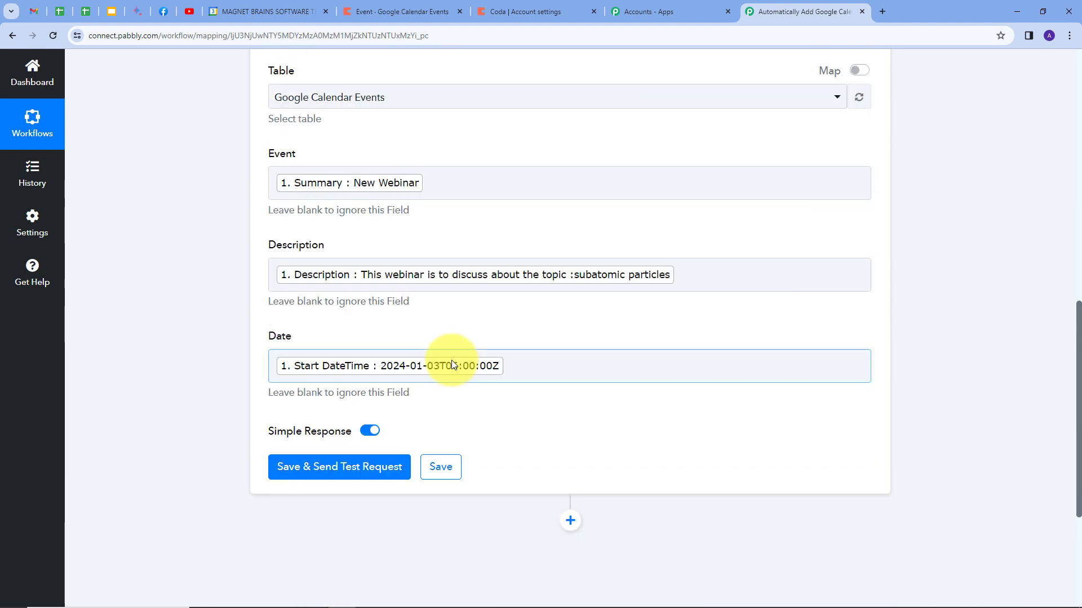
left_click(319, 476)
scroll(431, 406, "down", 2)
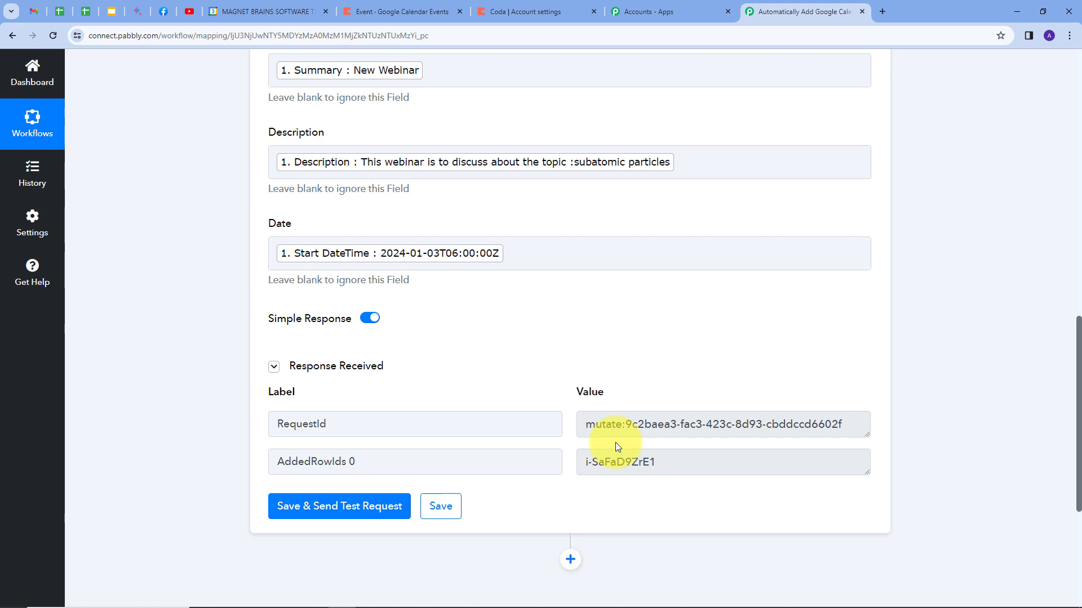
Step: Check the Google Calendar Events table in Coda for the new row, compare it with Google Calendar, and return to the Pabbly Connect workflow
left_click(394, 13)
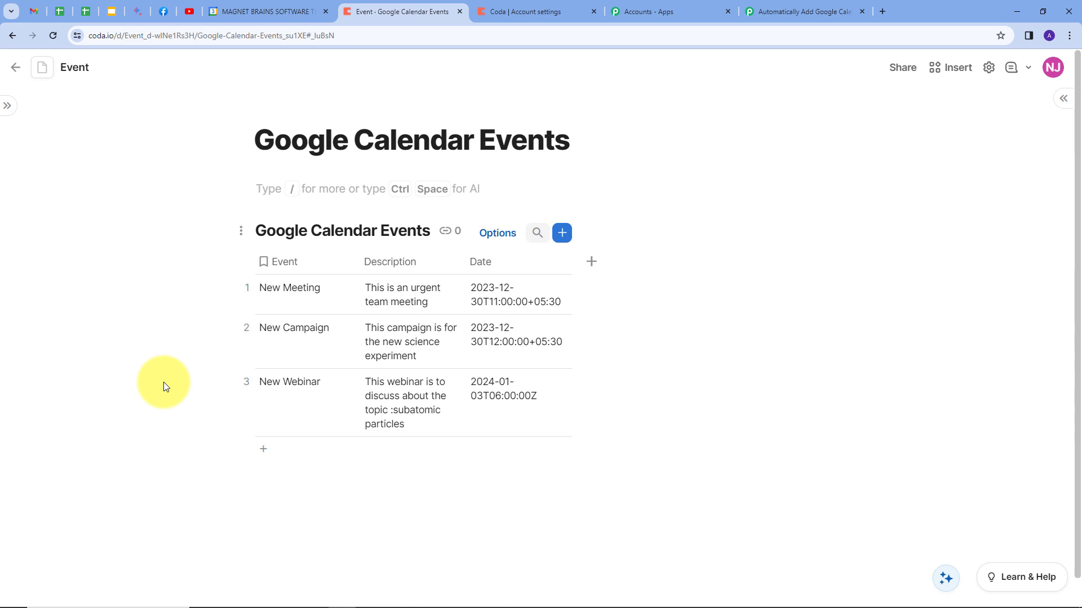
left_click(234, 10)
left_click(384, 10)
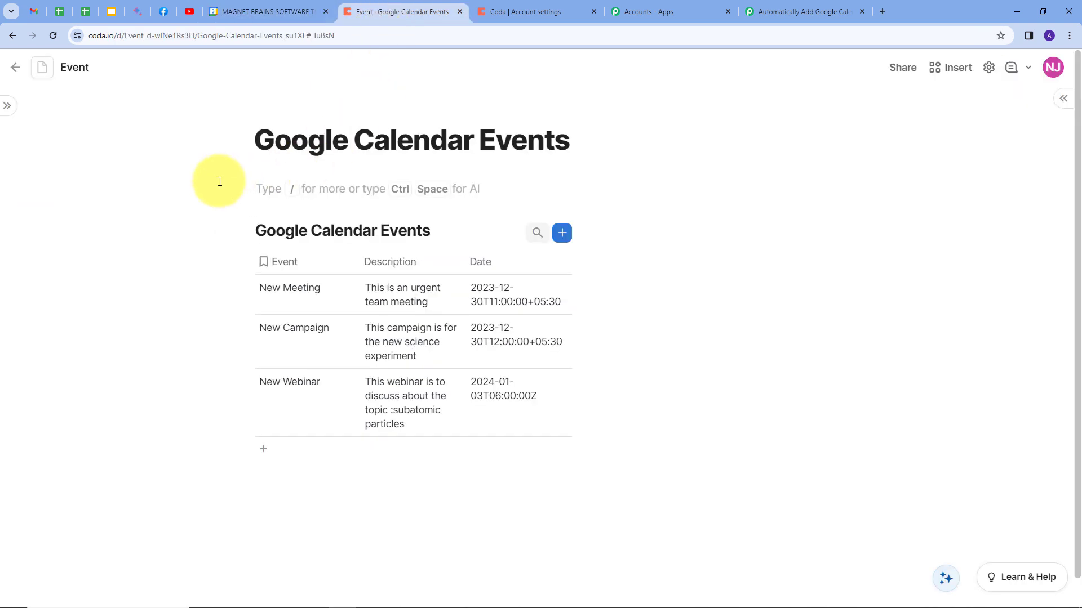
left_click(823, 10)
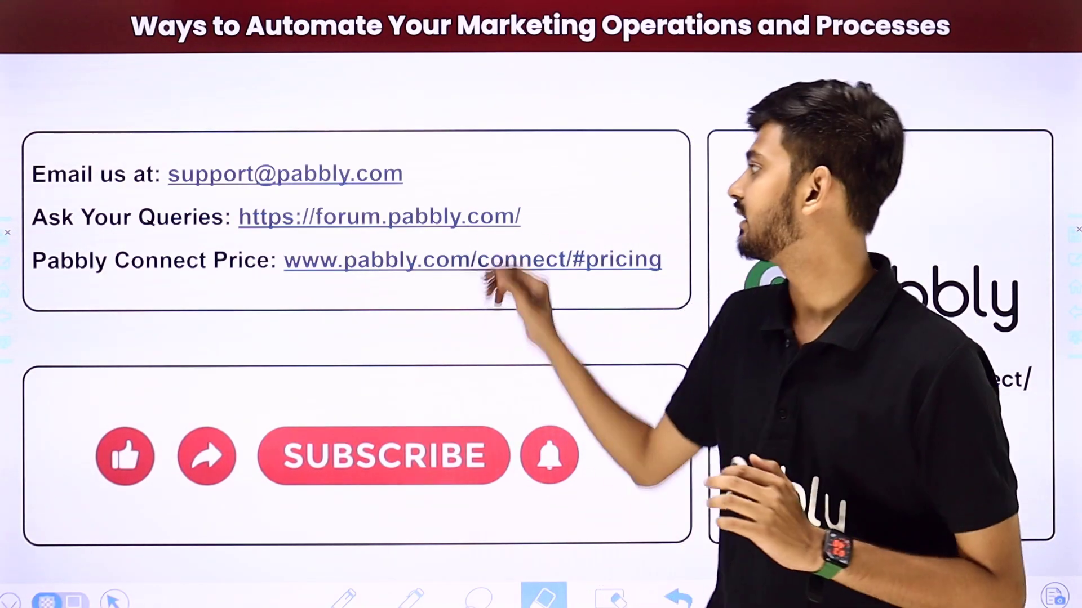
left_click(342, 596)
left_click_drag(434, 177, 518, 112)
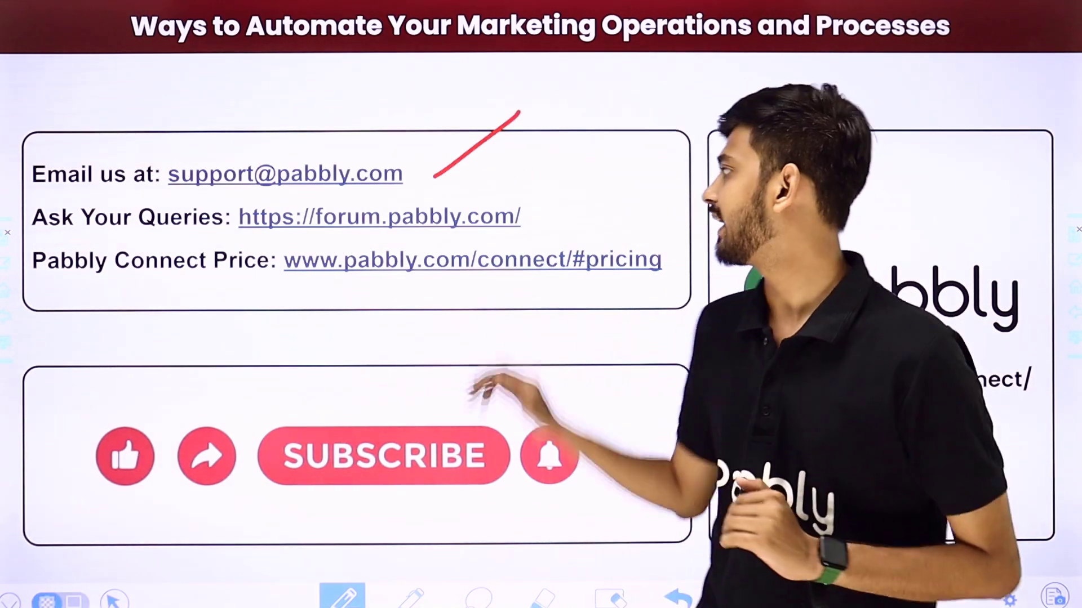
left_click_drag(536, 219, 610, 164)
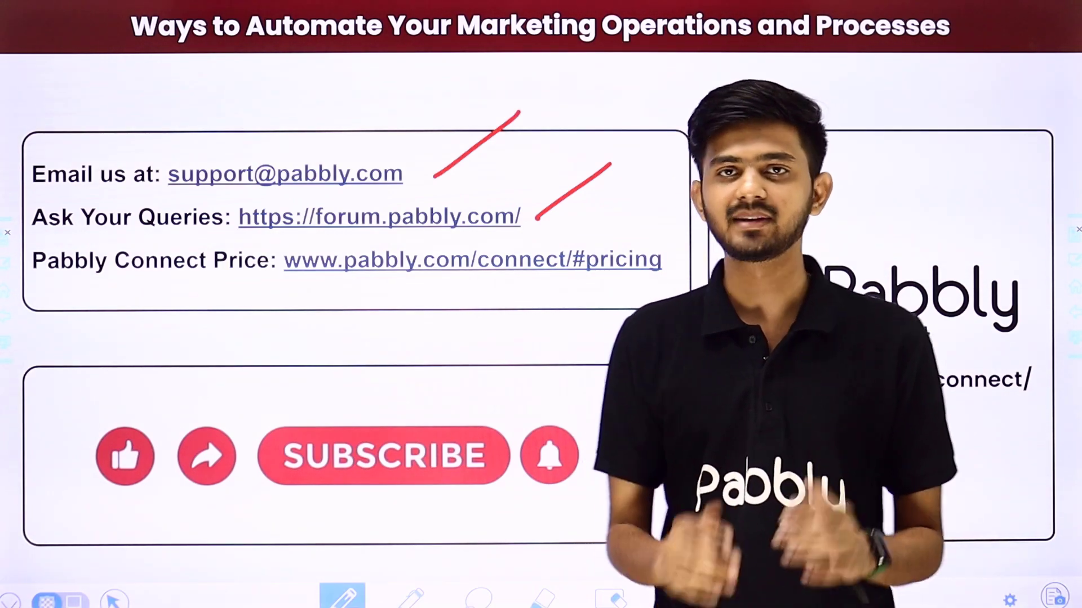
left_click_drag(652, 284, 735, 224)
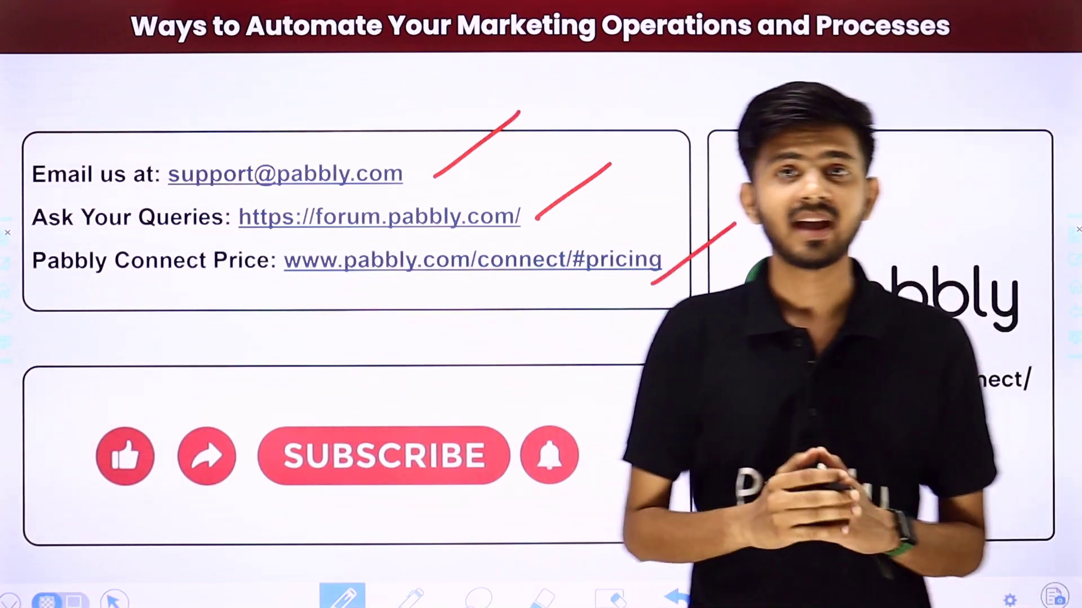